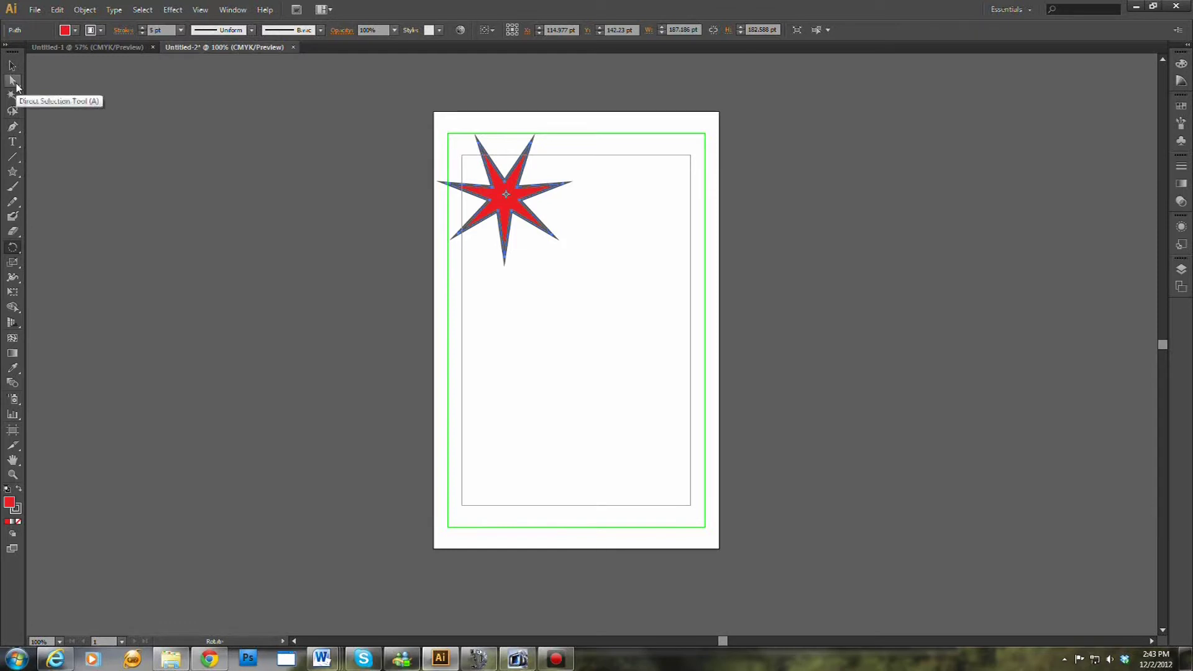
# Move the red seven-pointed star further down the artboard, toward its centre
pyautogui.moveTo(502, 196); pyautogui.dragTo(532, 237)
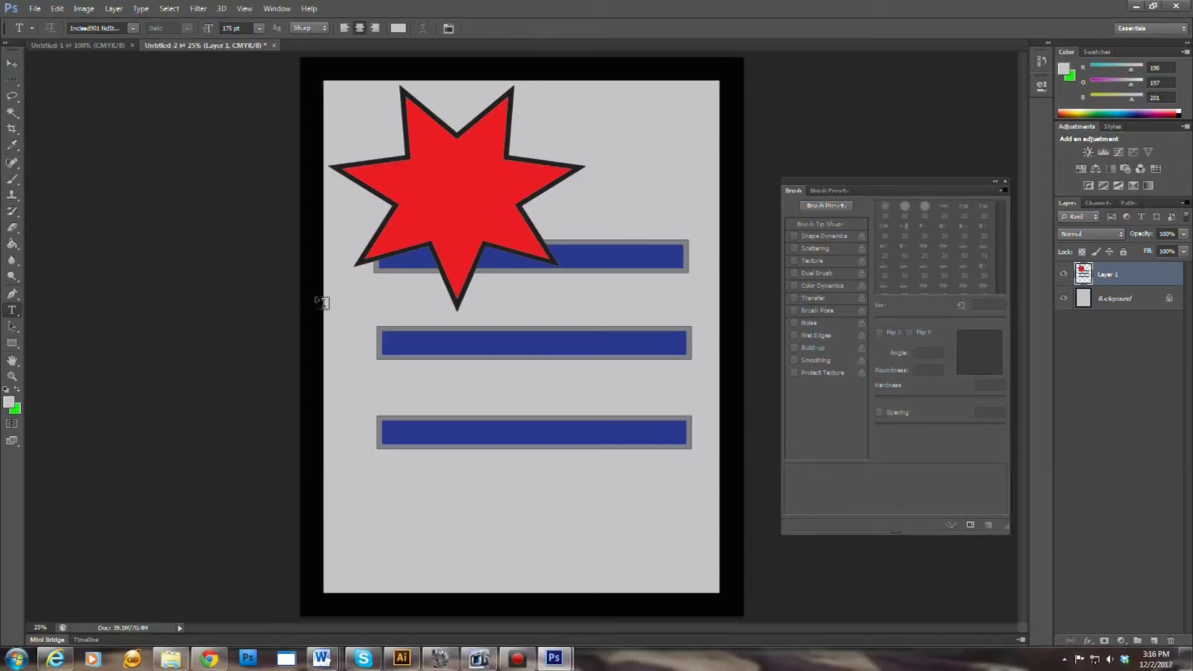
# Create a paragraph text box over the star and blue bars containing the letter R in red (RGB 244, 5, 22)
pyautogui.moveTo(422, 116); pyautogui.dragTo(647, 448)
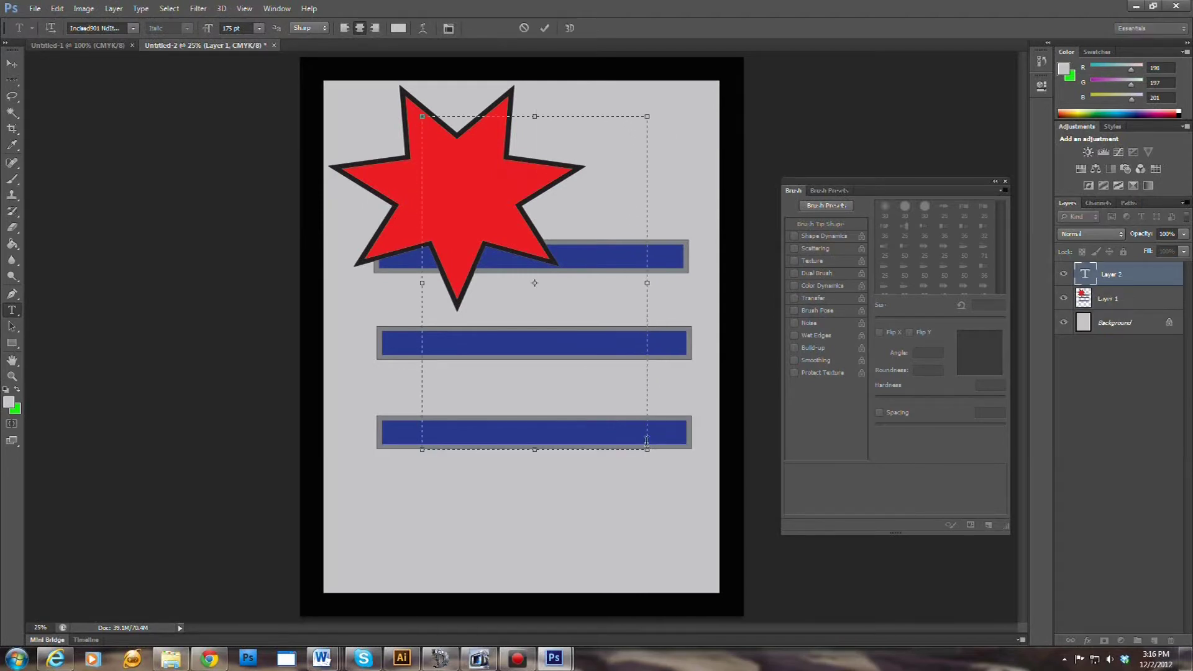
pyautogui.click(1064, 69)
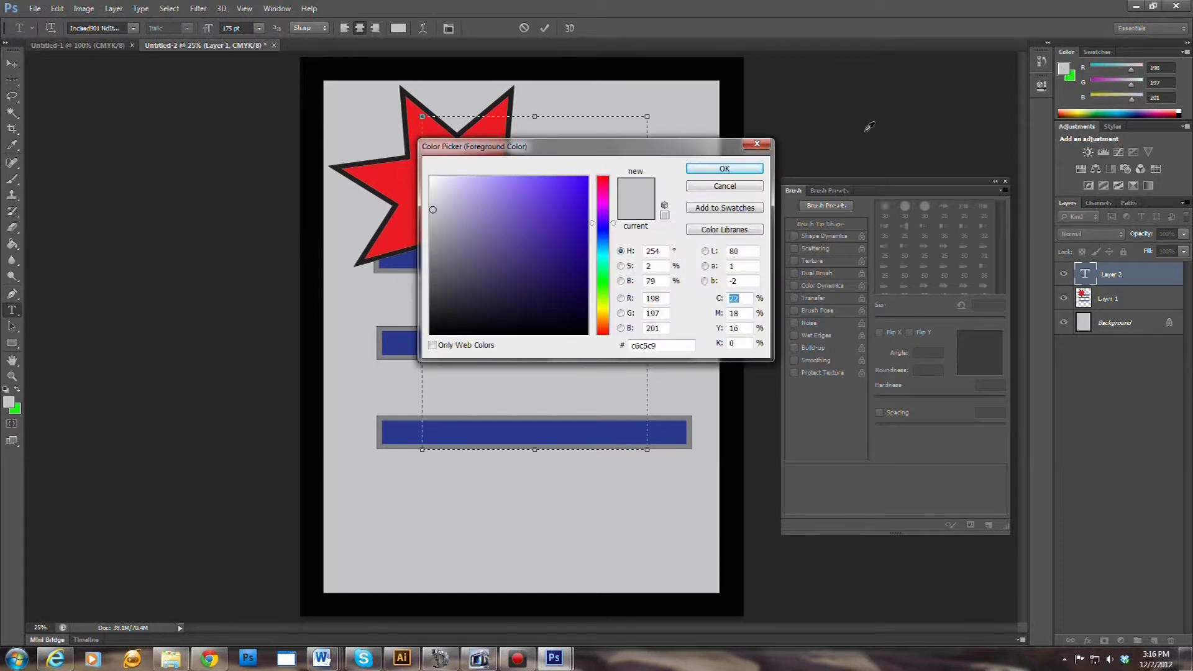
pyautogui.click(608, 180)
pyautogui.click(585, 183)
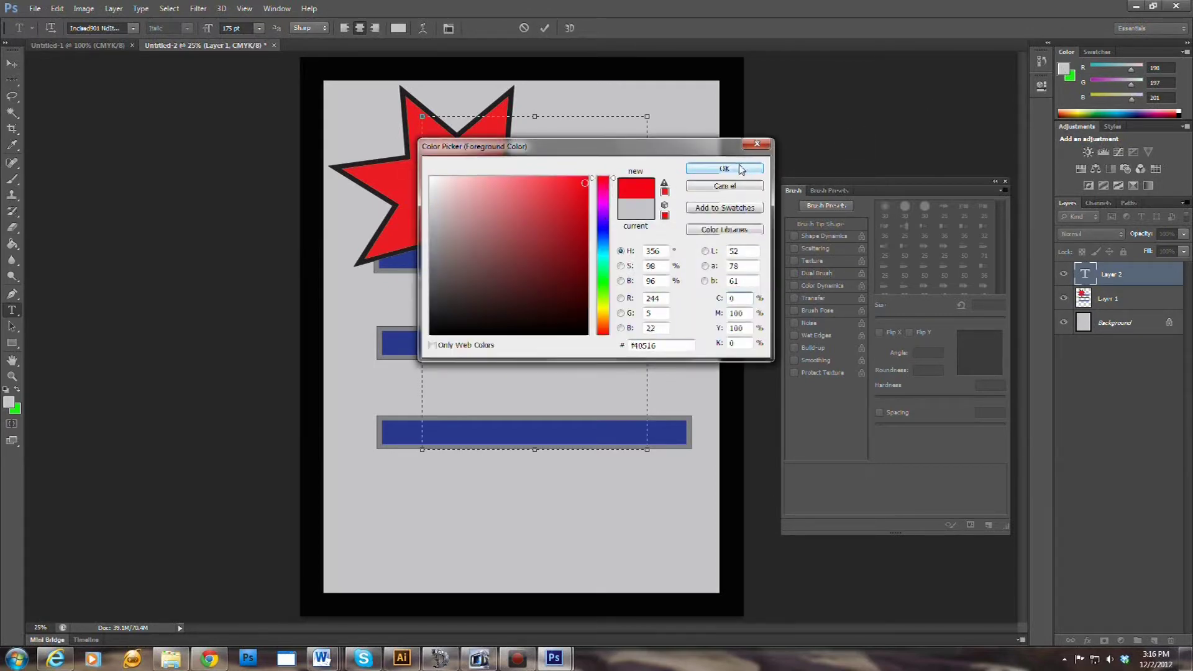
pyautogui.click(725, 168)
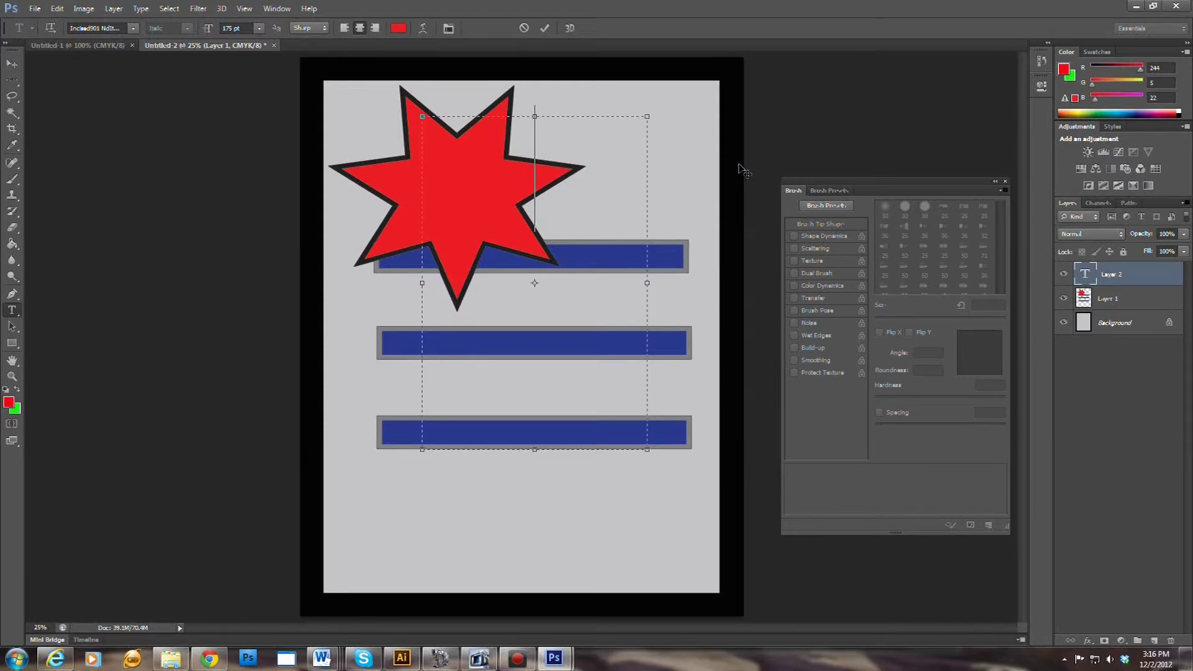
pyautogui.write('R')
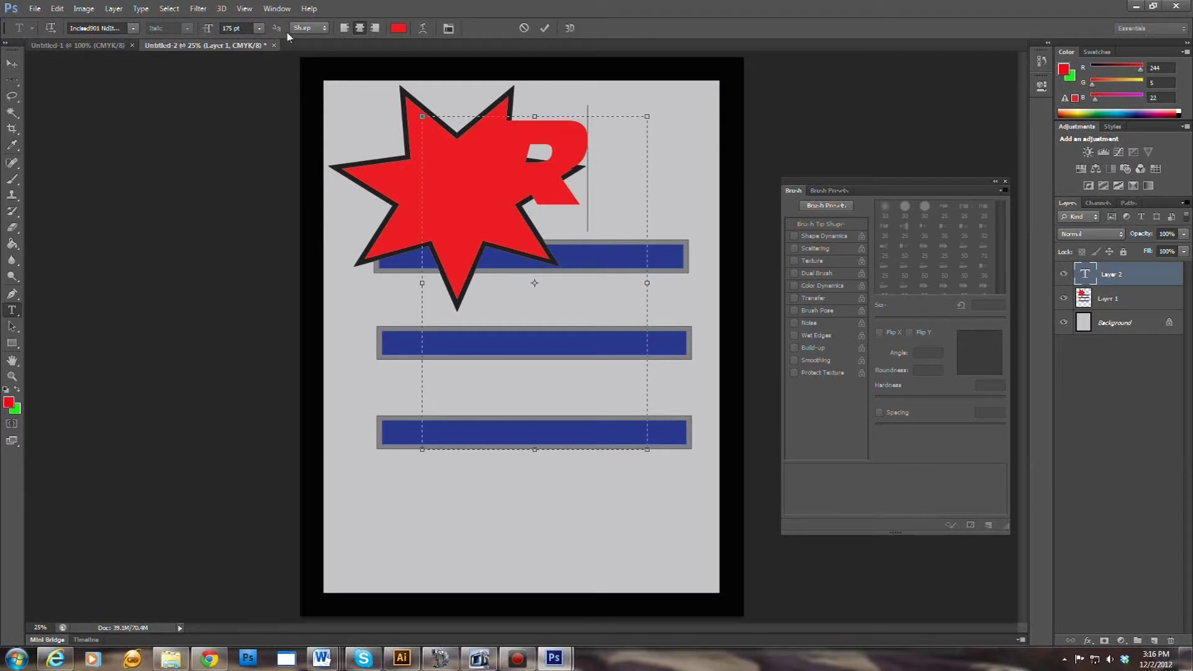
# Set the font size of the letter R to 300 pt
pyautogui.moveTo(234, 29); pyautogui.dragTo(216, 42)
pyautogui.write('300')
pyautogui.press('Return')
pyautogui.doubleClick(561, 173)
pyautogui.click(236, 28)
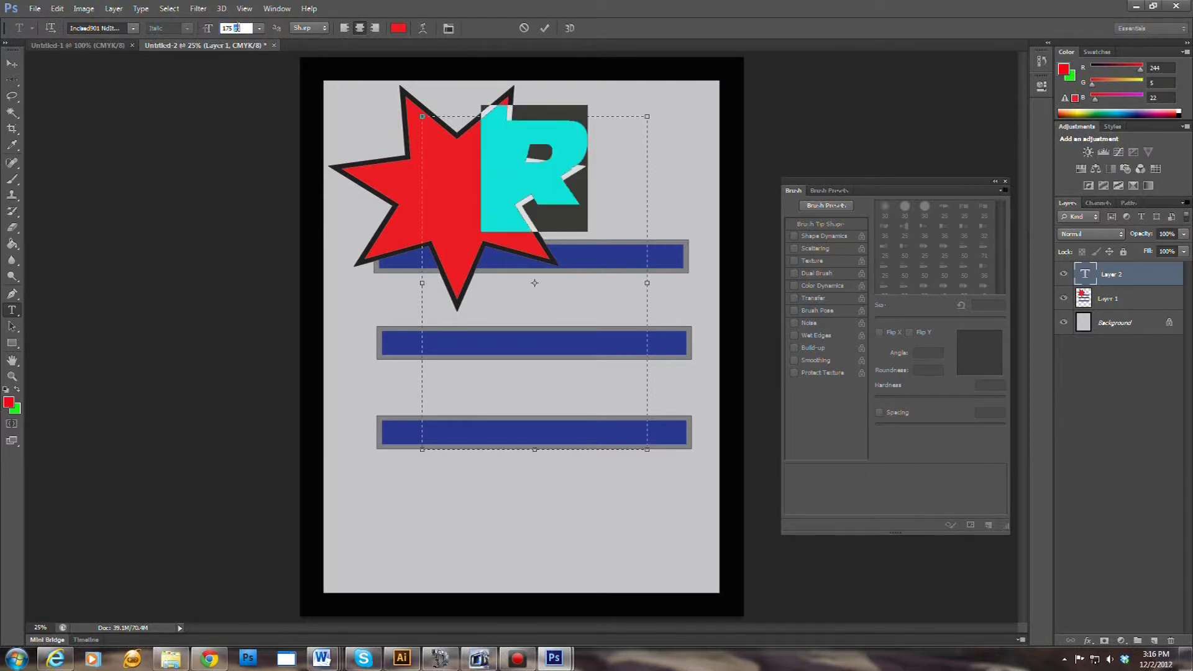
pyautogui.moveTo(244, 28); pyautogui.dragTo(217, 38)
pyautogui.write('300')
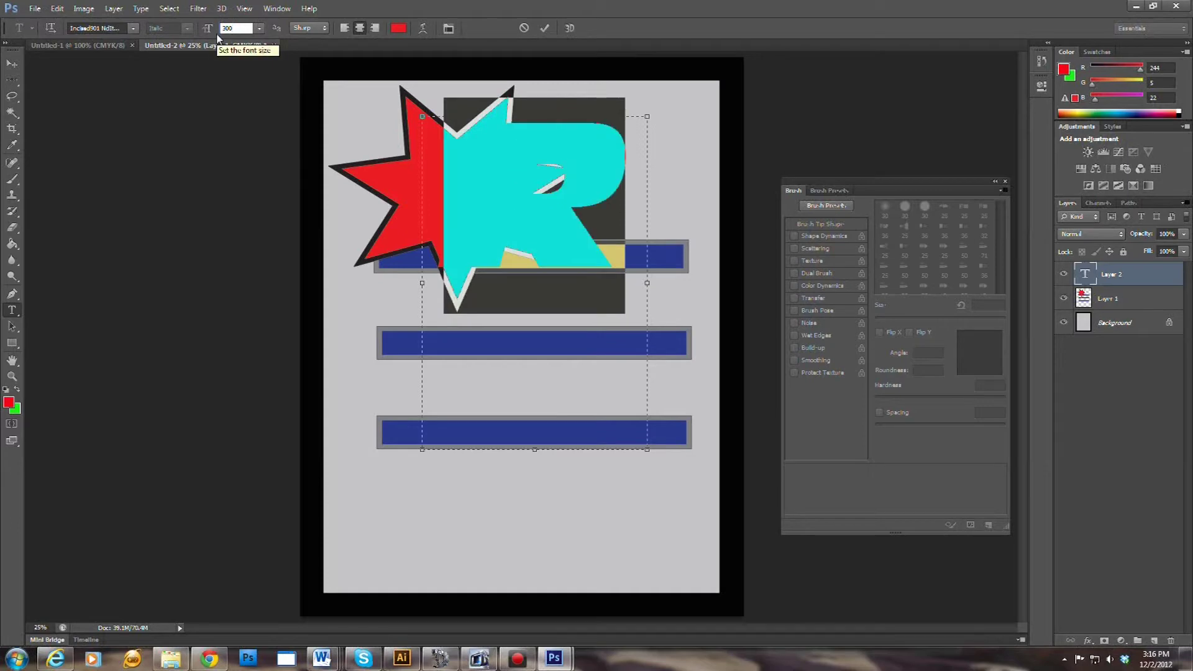
pyautogui.press('Return')
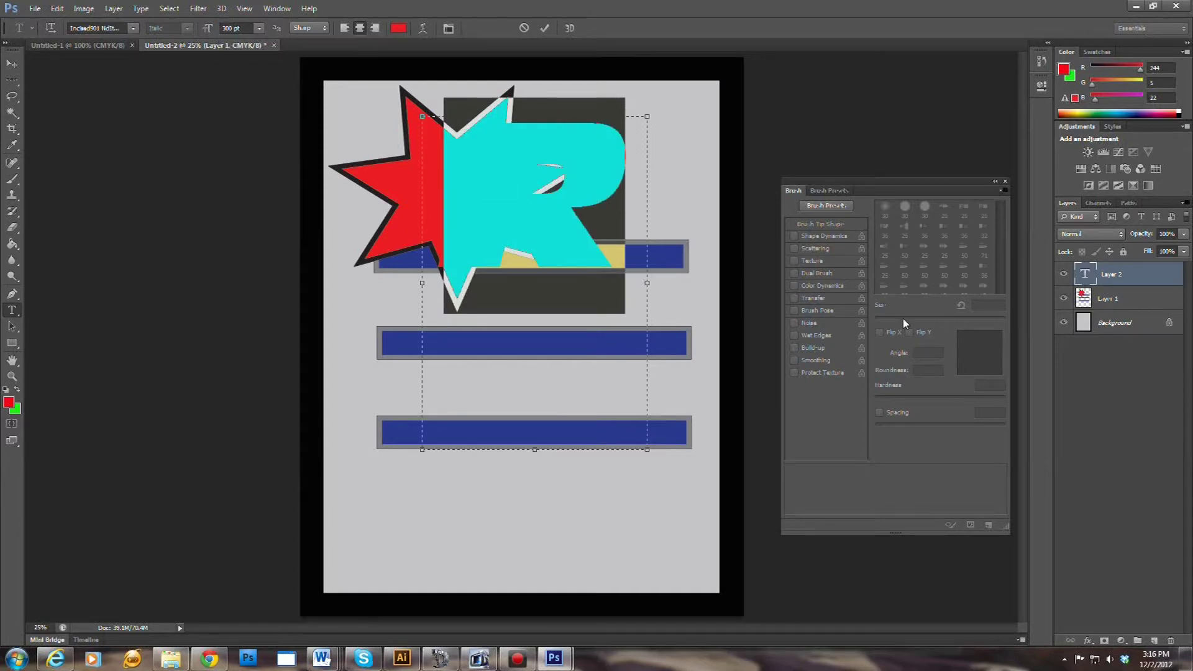
pyautogui.click(1124, 275)
pyautogui.rightClick(1123, 276)
pyautogui.click(994, 160)
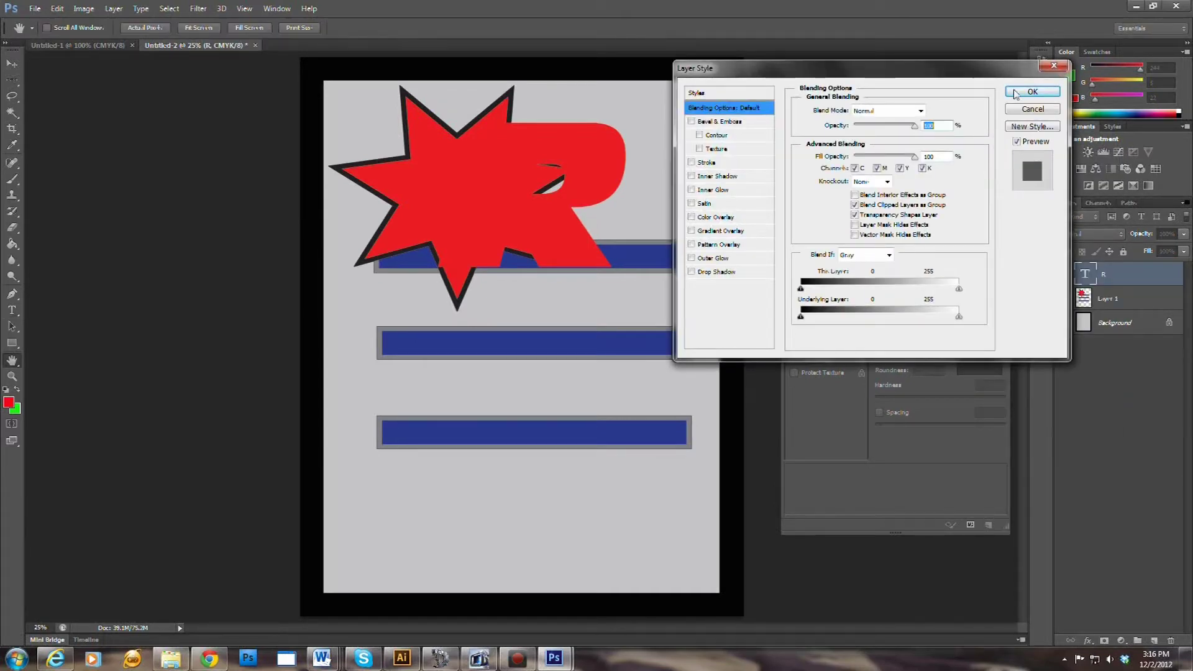
pyautogui.click(1053, 65)
# Change the letter R's font to Blade Runner Movie Font
pyautogui.click(564, 176)
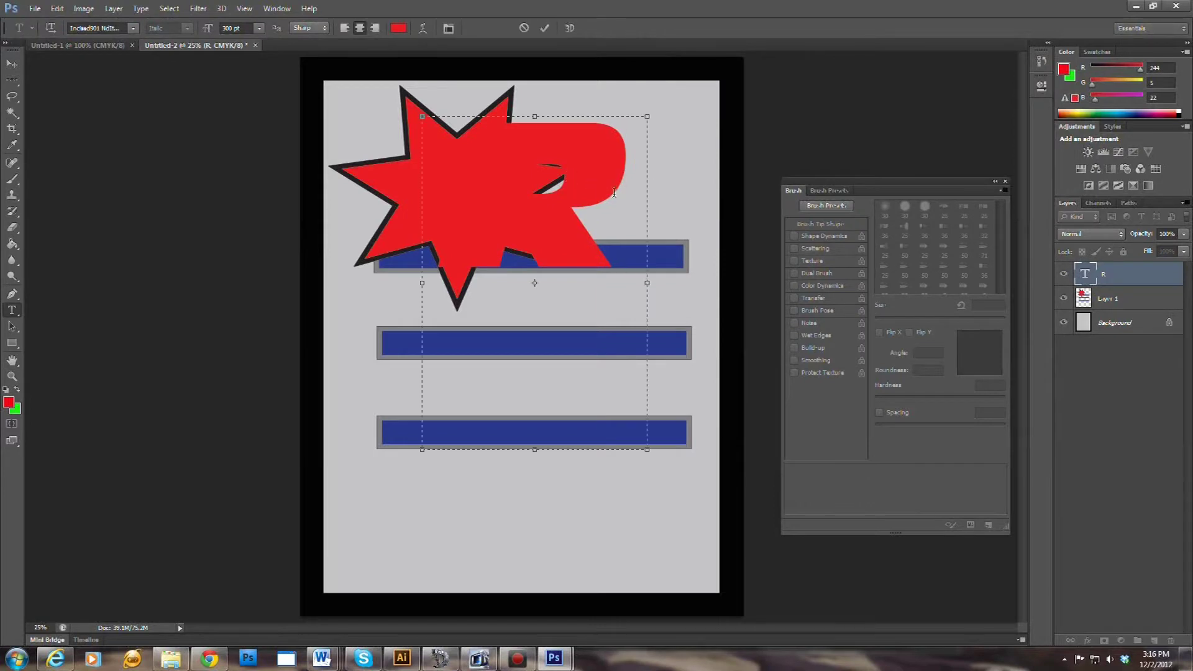
pyautogui.moveTo(556, 174); pyautogui.dragTo(407, 161)
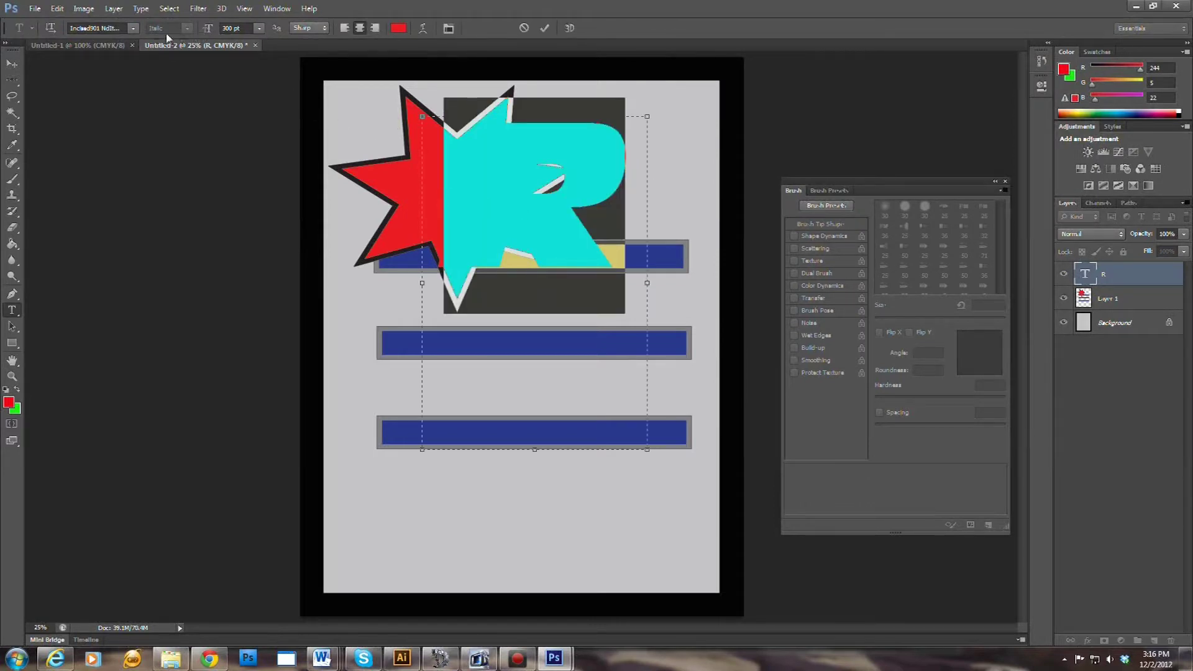
pyautogui.click(132, 29)
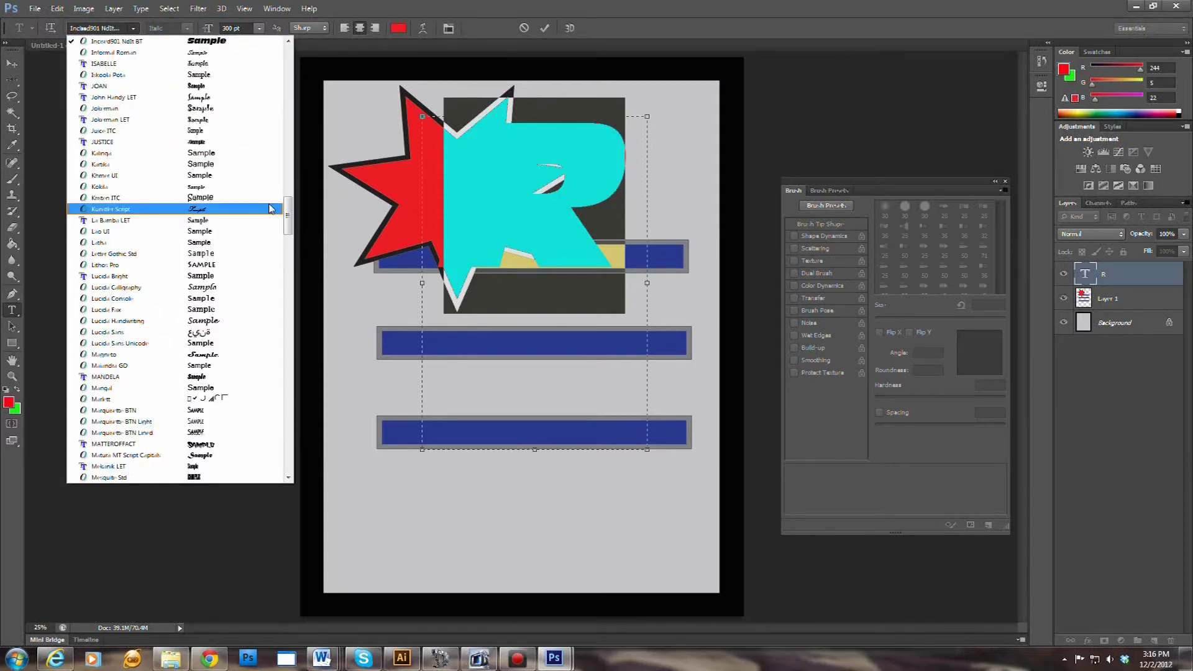
pyautogui.scroll(14, 205, 329)
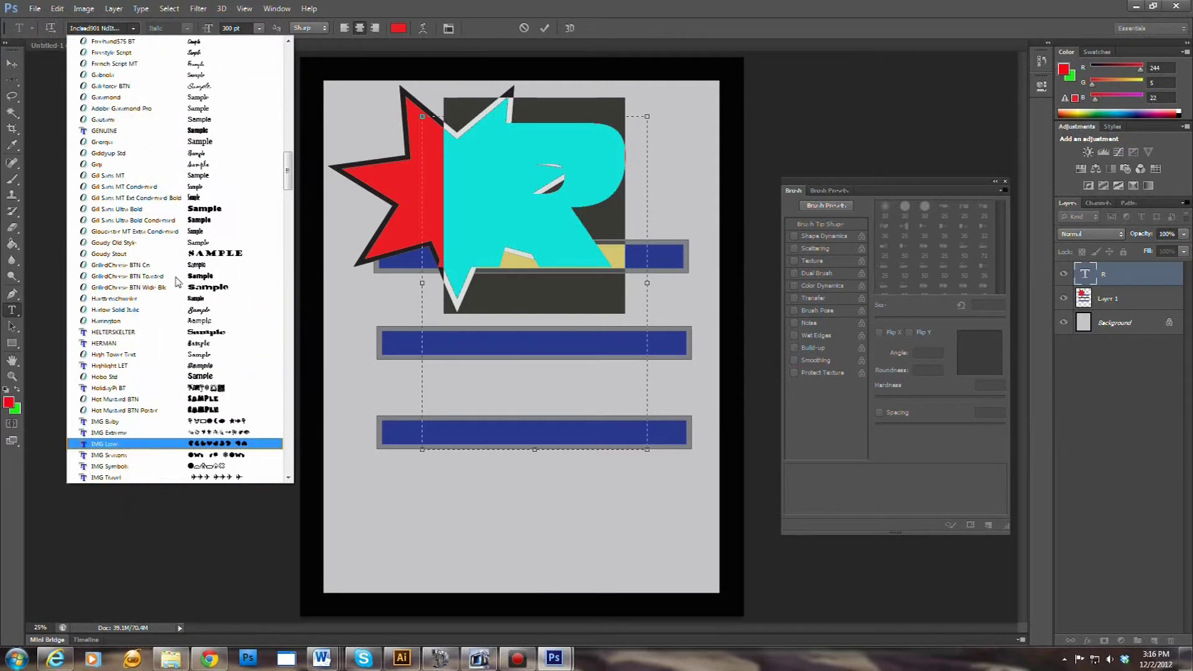
pyautogui.scroll(10, 178, 282)
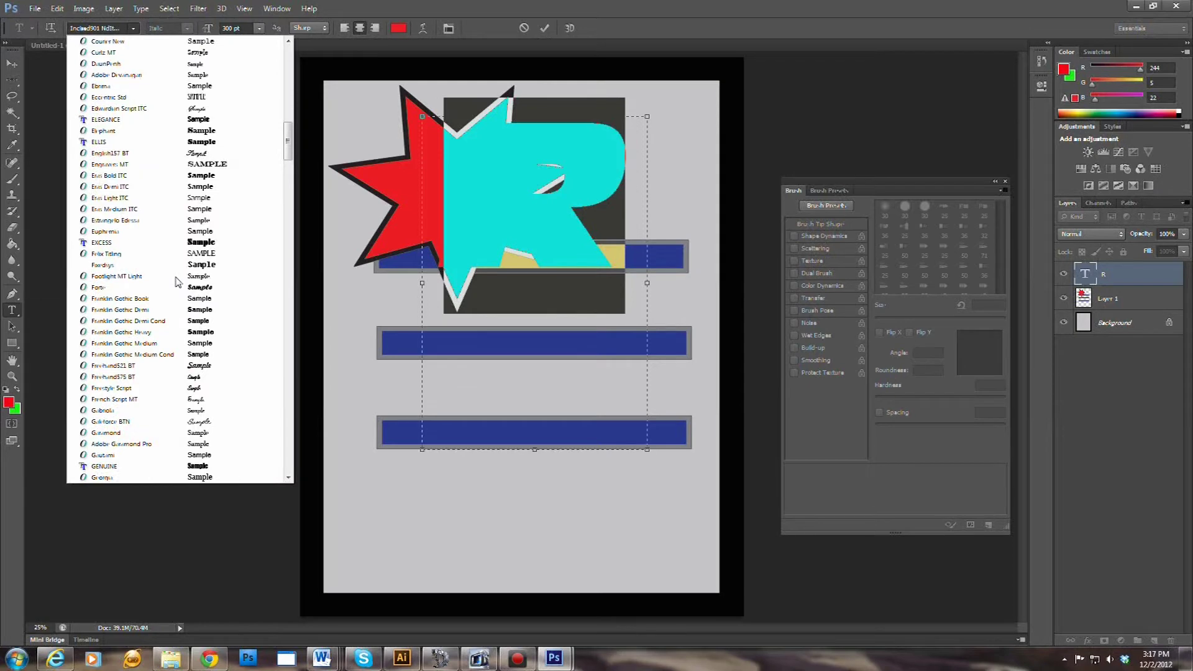
pyautogui.scroll(10, 177, 281)
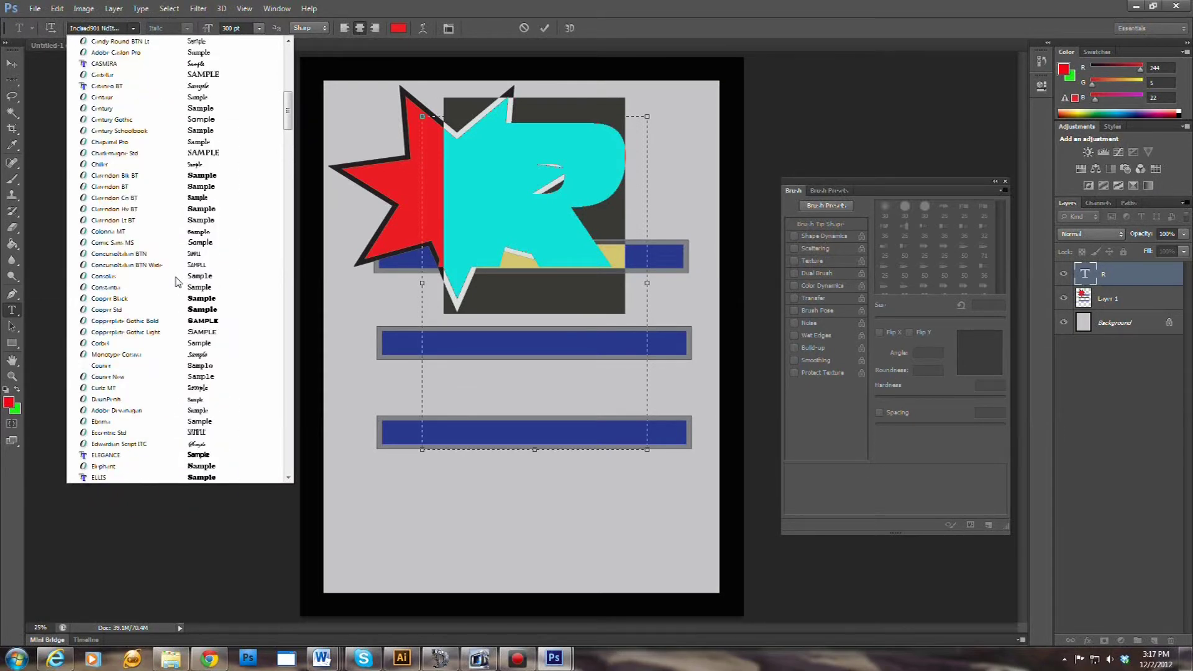
pyautogui.scroll(10, 177, 281)
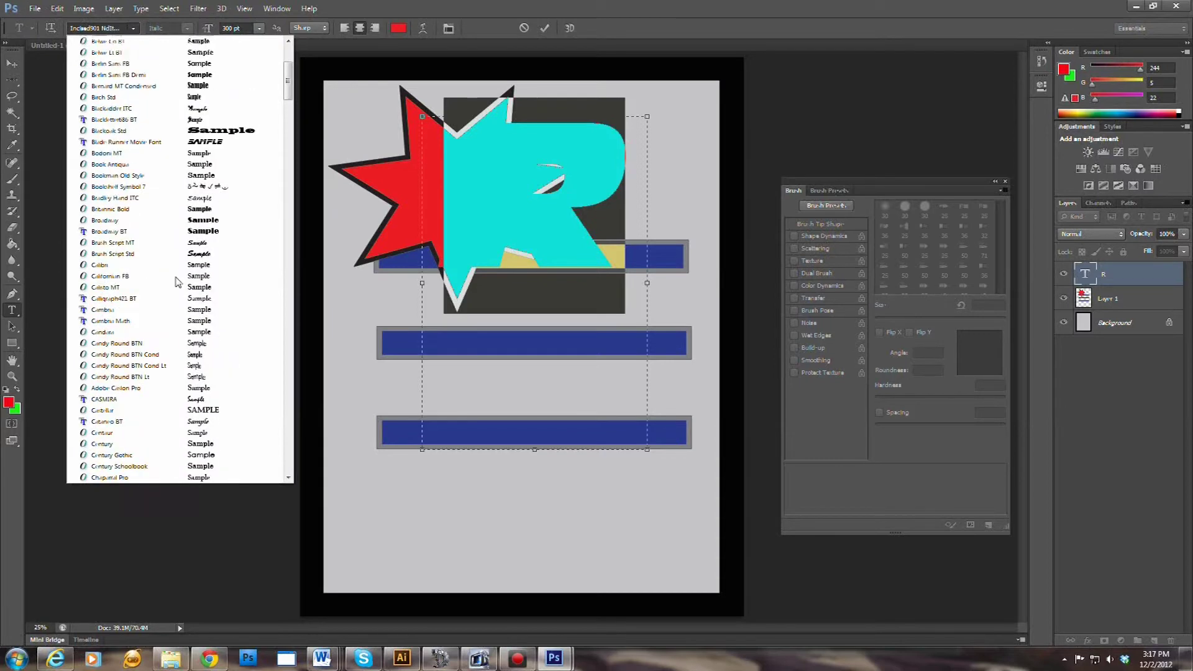
pyautogui.click(210, 143)
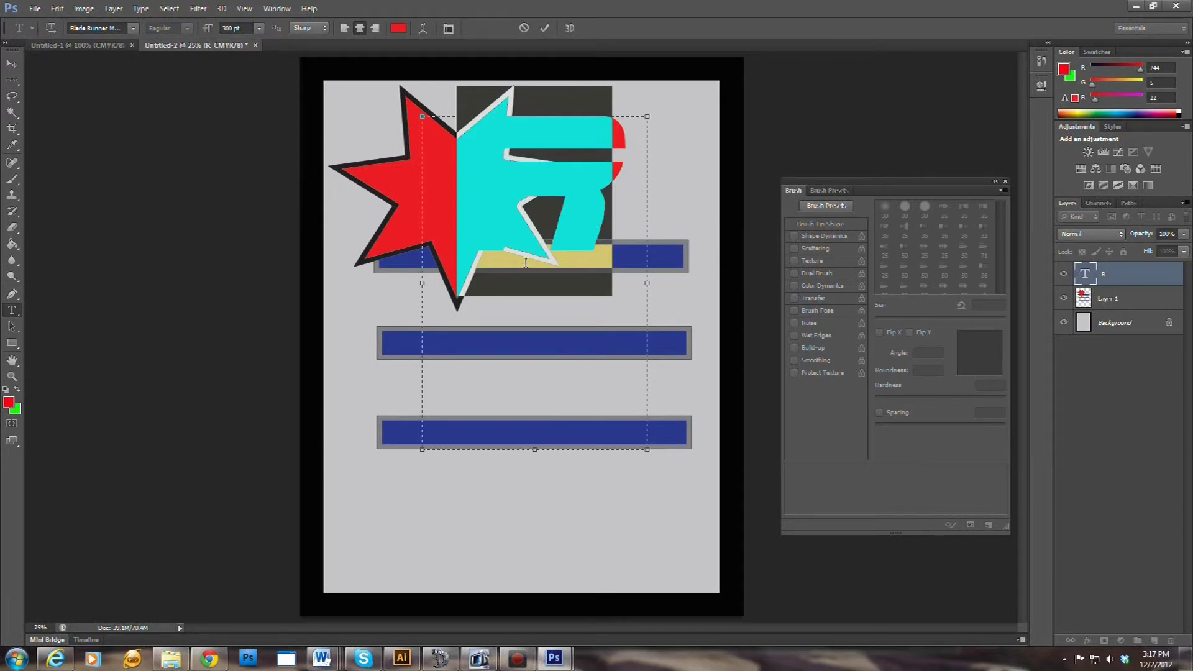
# Give the R layer Stroke, Bevel & Emboss with Contour and Texture, Satin, and Drop Shadow effects
pyautogui.click(1120, 275)
pyautogui.rightClick(1120, 275)
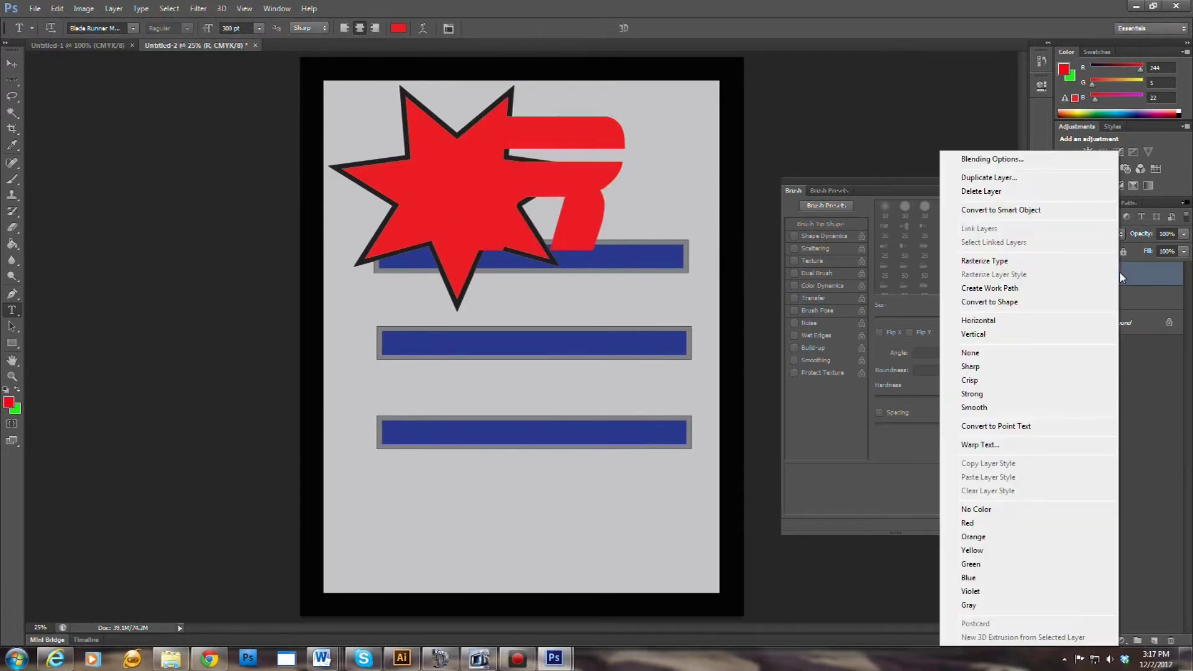
pyautogui.click(993, 159)
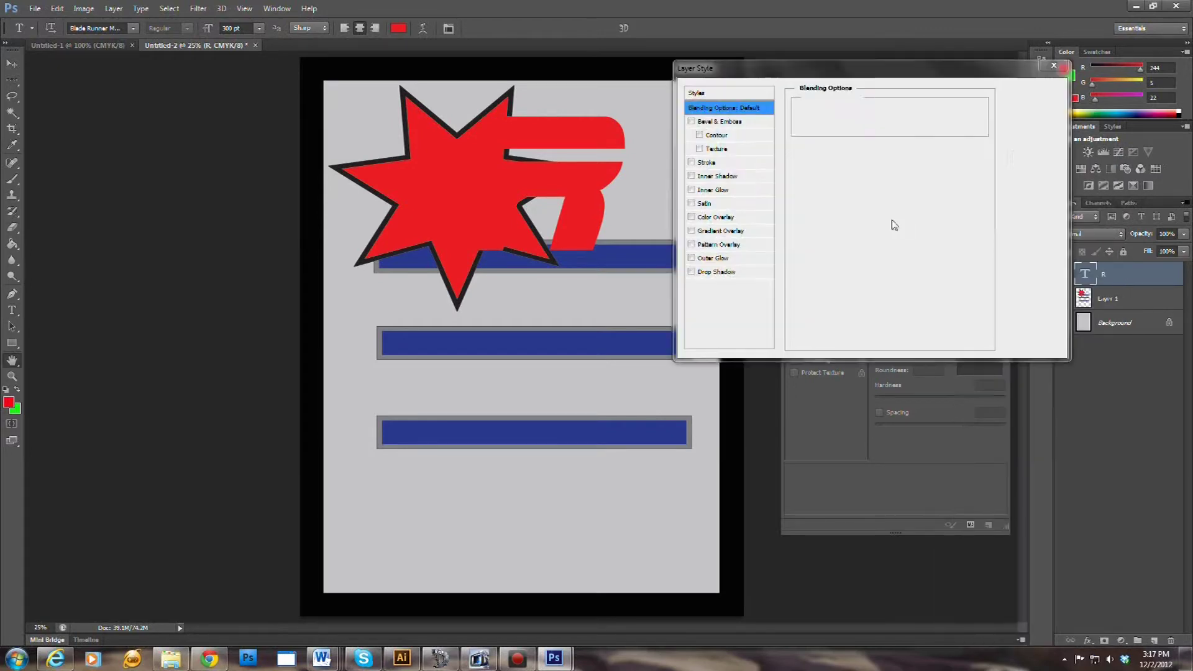
pyautogui.click(691, 163)
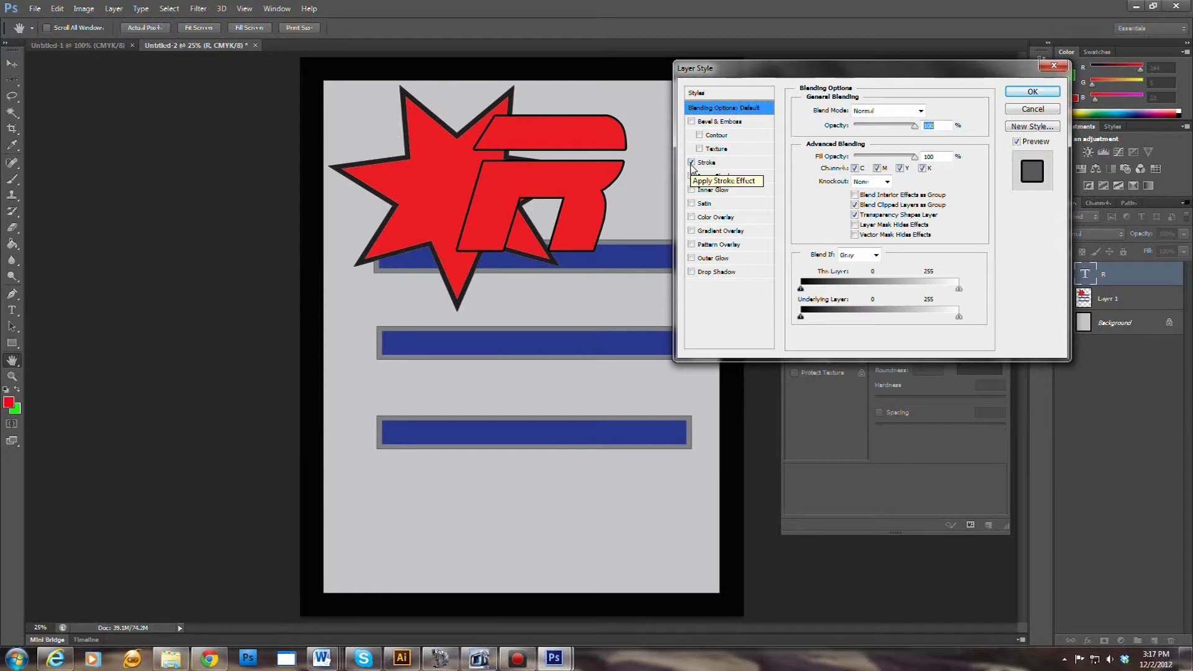
pyautogui.click(691, 121)
pyautogui.click(699, 134)
pyautogui.click(700, 149)
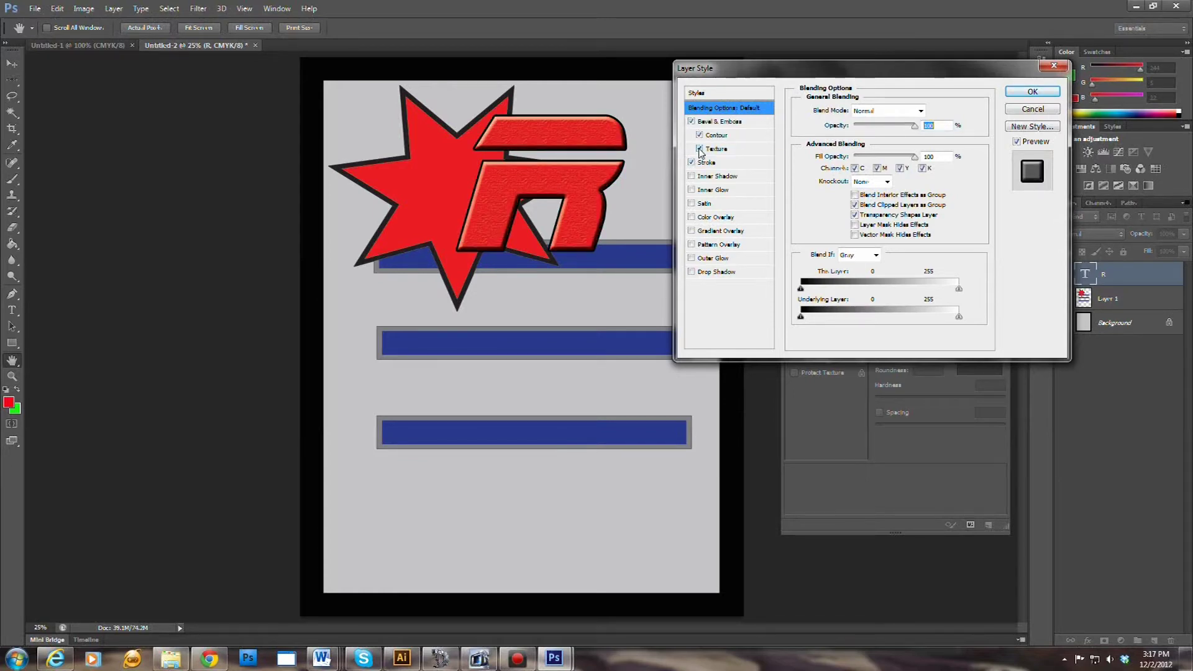
pyautogui.click(692, 203)
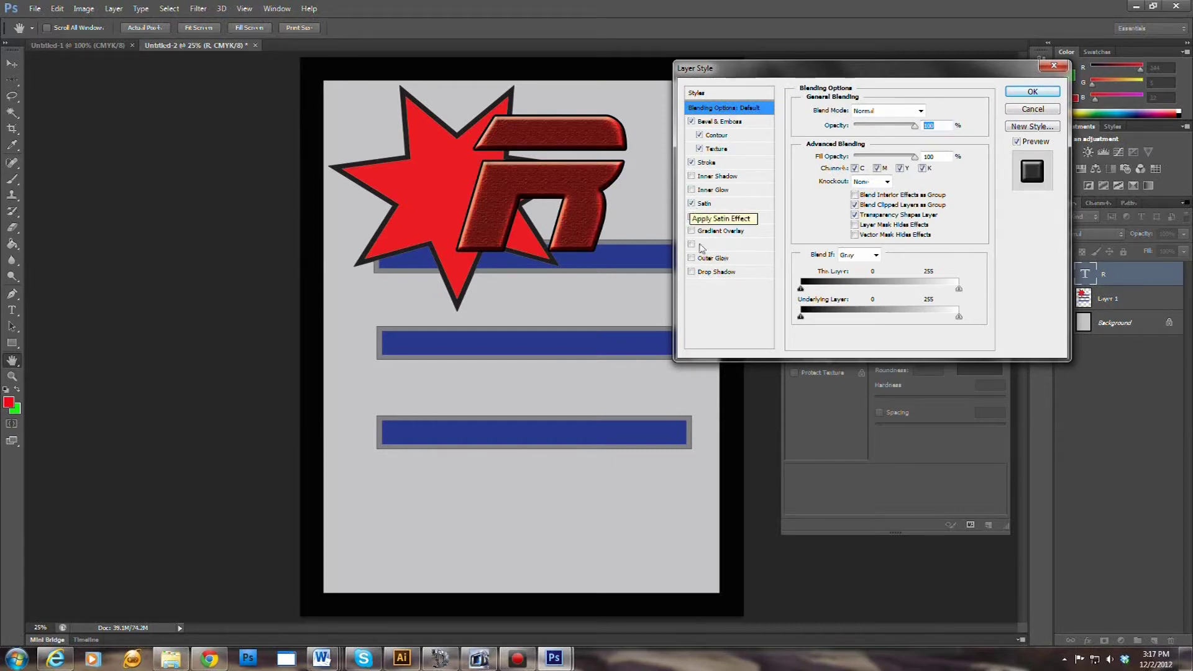
pyautogui.click(691, 271)
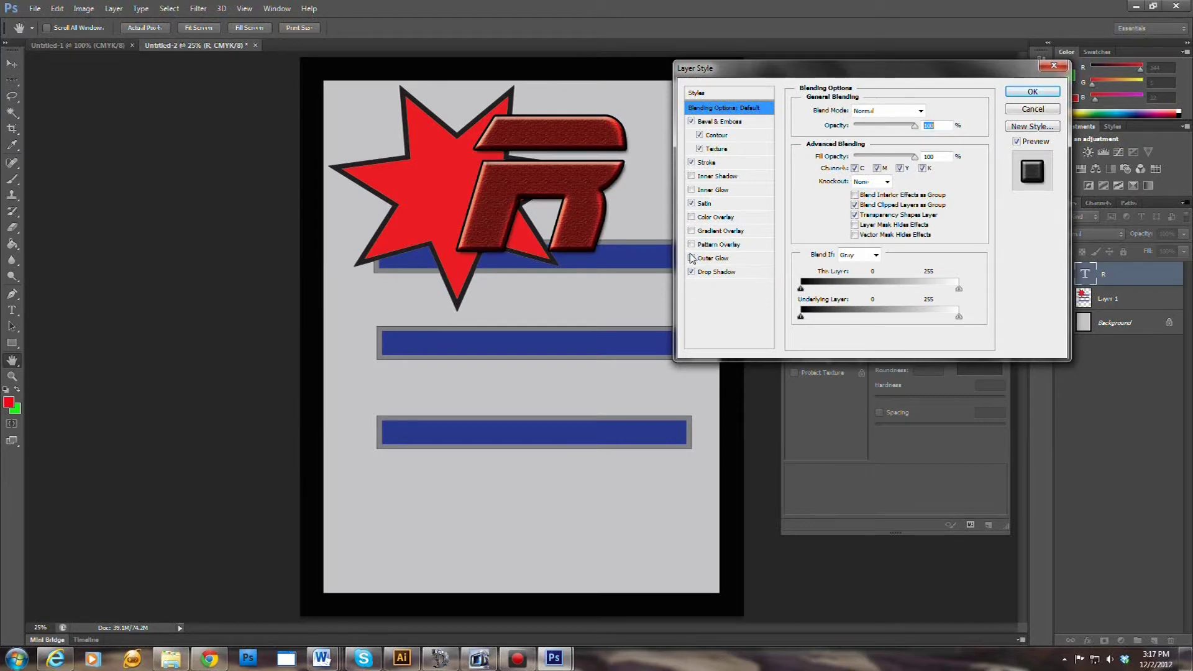
# Try the Pattern Overlay, Gradient Overlay and Color Overlay effects on the R layer
pyautogui.click(692, 245)
pyautogui.click(692, 244)
pyautogui.click(691, 231)
pyautogui.click(691, 230)
pyautogui.click(692, 217)
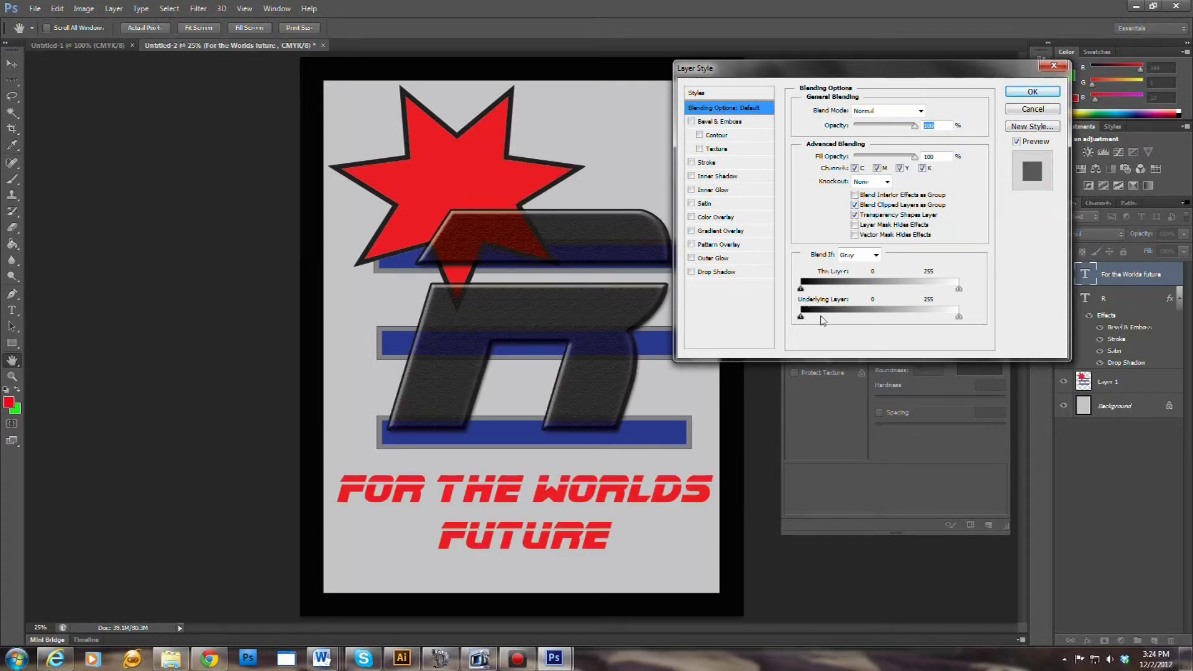
# Apply a Stroke effect to the "For the Worlds future" text layer, previewing Inner Shadow, Bevel & Emboss and Drop Shadow without keeping them
pyautogui.click(692, 162)
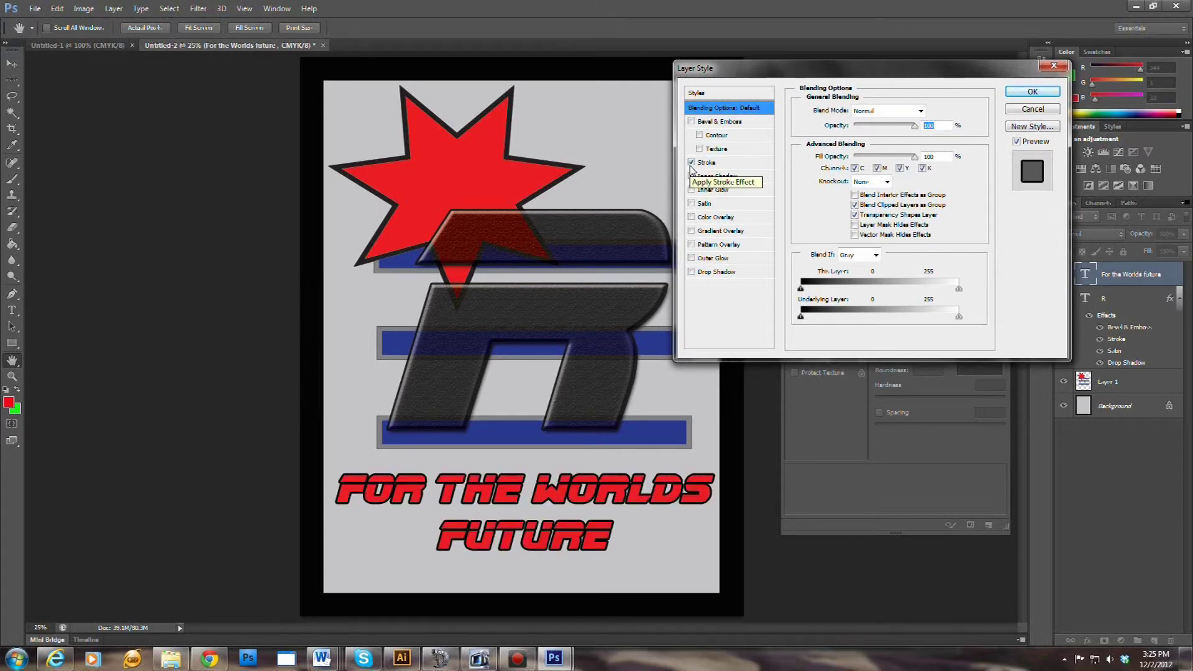
pyautogui.click(692, 176)
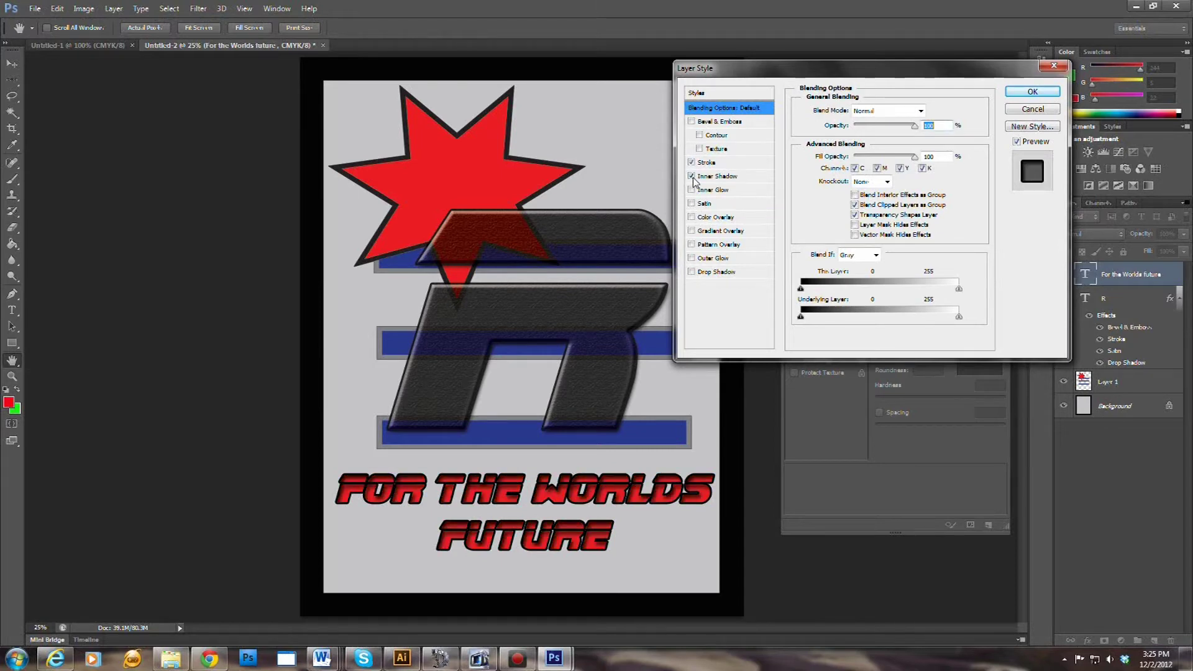
pyautogui.click(692, 176)
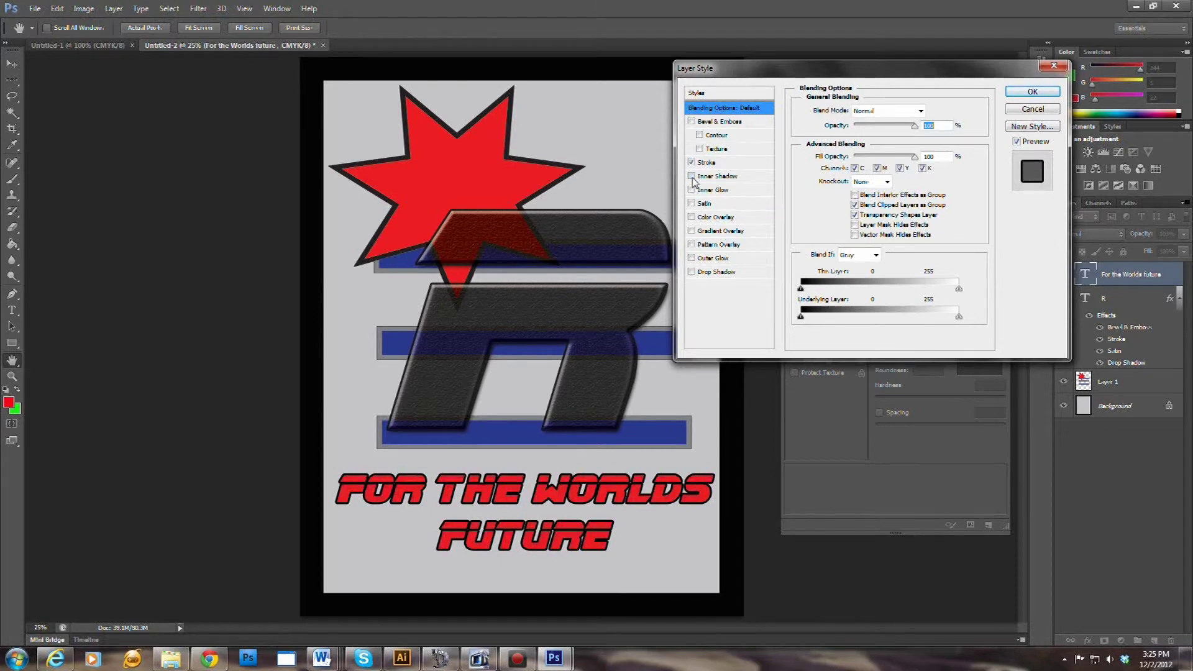
pyautogui.click(692, 122)
pyautogui.click(692, 121)
pyautogui.click(692, 272)
pyautogui.click(692, 272)
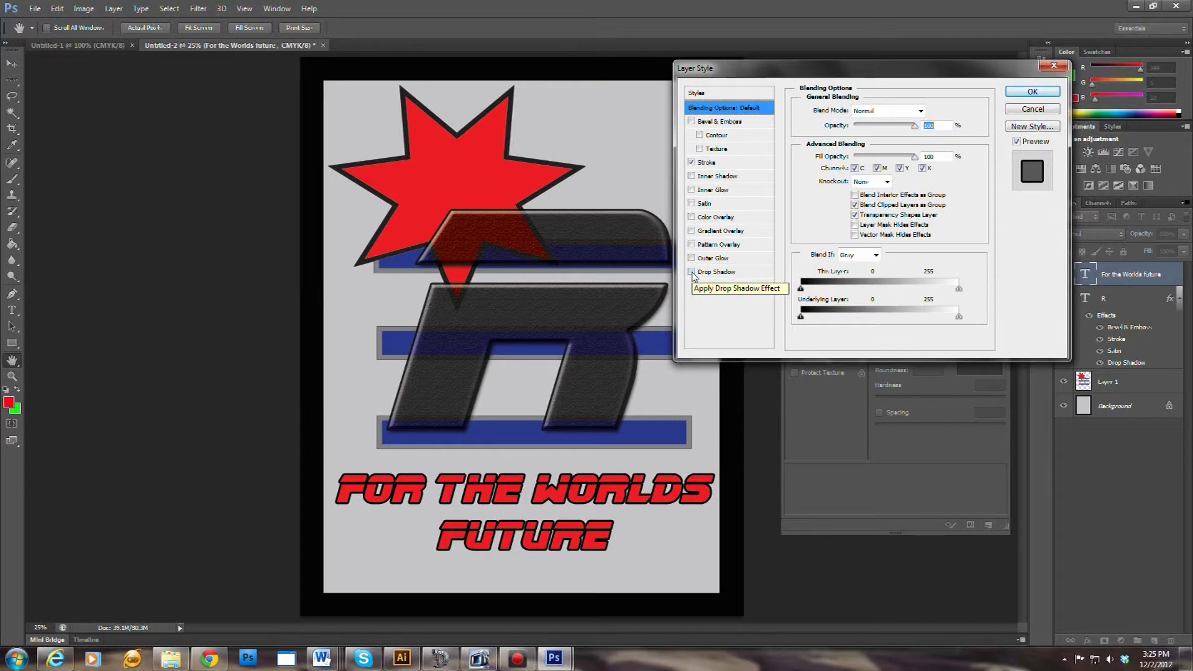
pyautogui.click(1038, 92)
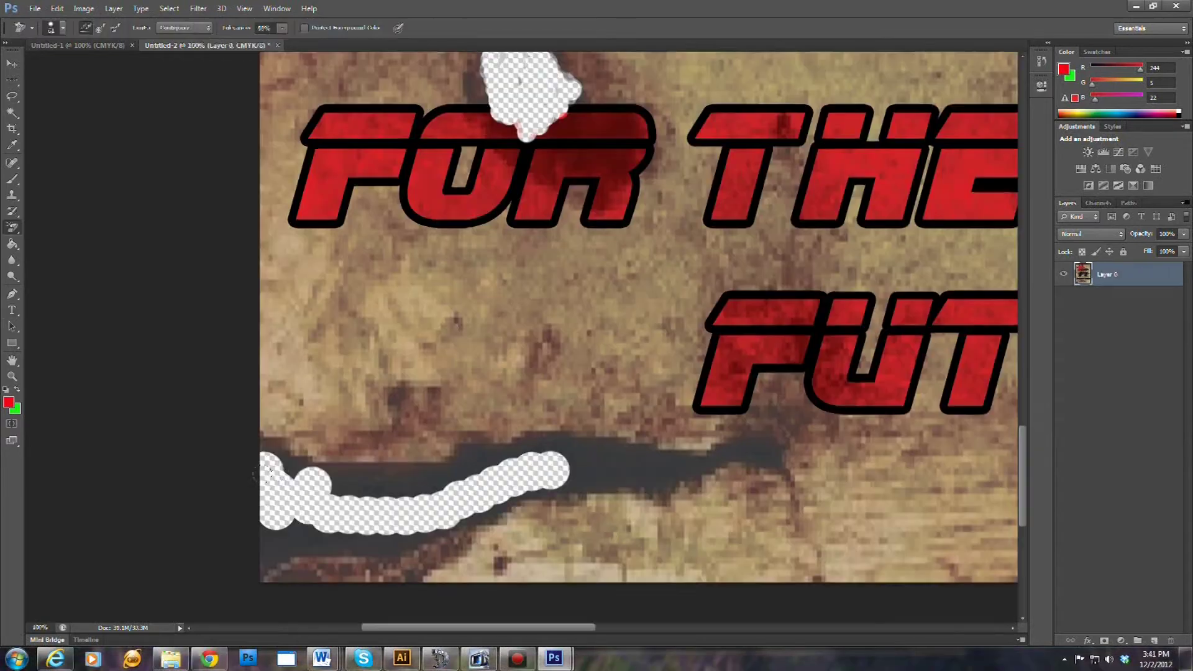
# Erase more of the dark crack below the slogan, raising the eraser brush's spacing to its maximum for the spot at the stroke's end
pyautogui.moveTo(323, 494); pyautogui.dragTo(429, 477)
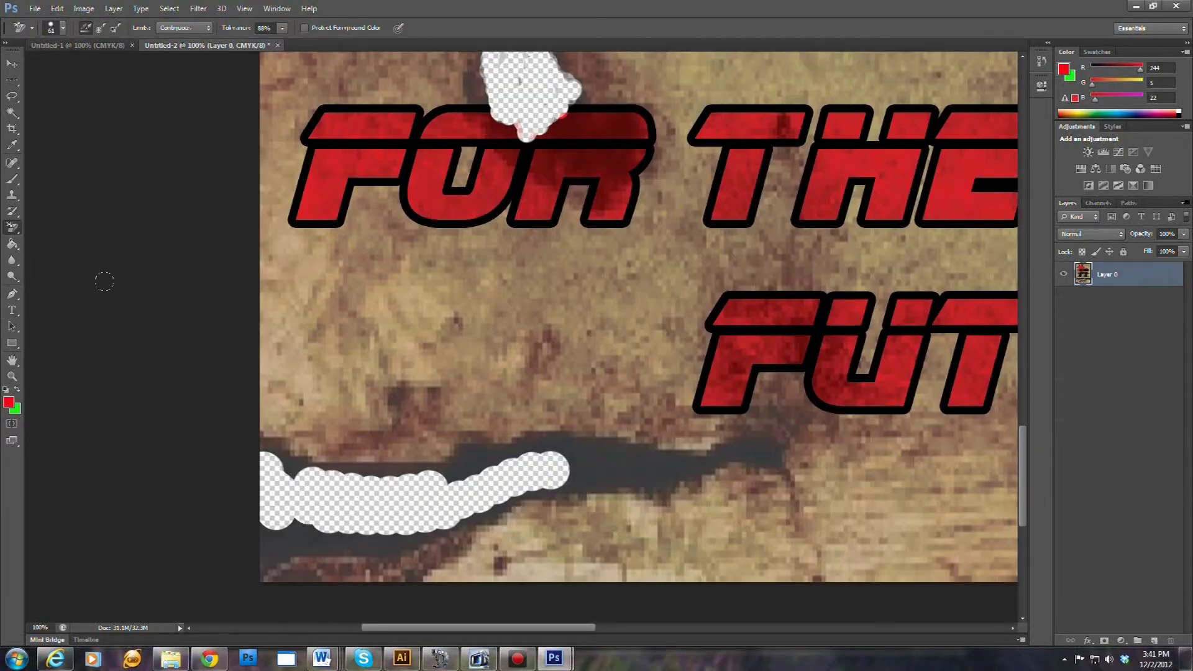
pyautogui.click(62, 28)
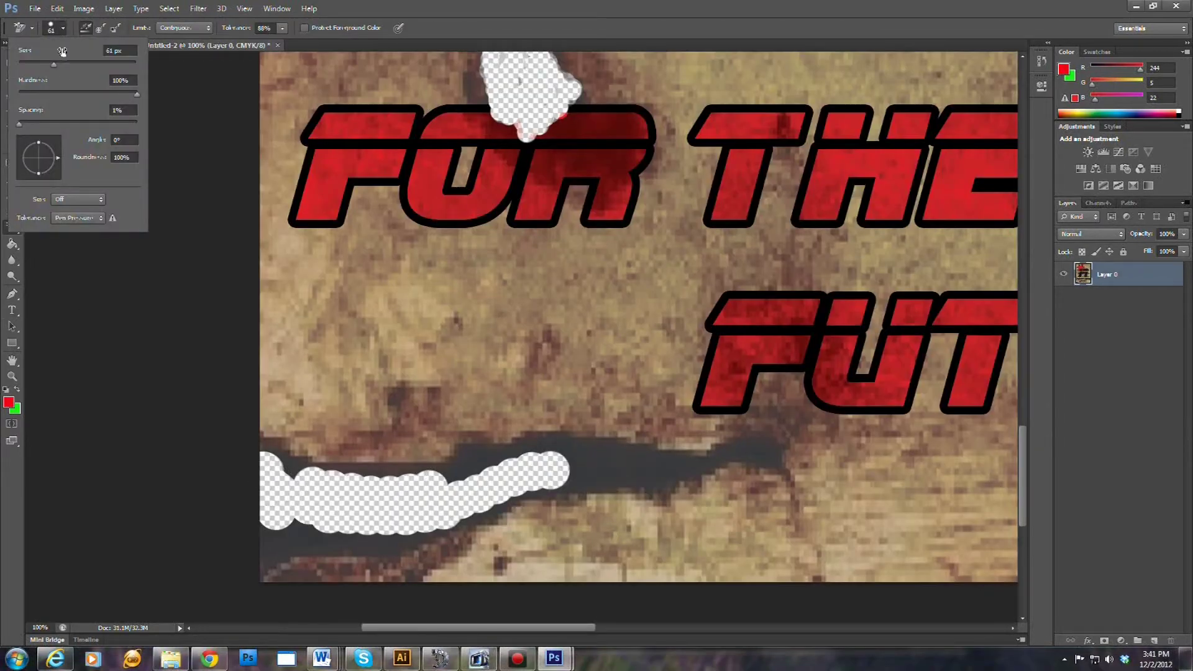
pyautogui.moveTo(20, 124); pyautogui.dragTo(149, 129)
pyautogui.click(274, 520)
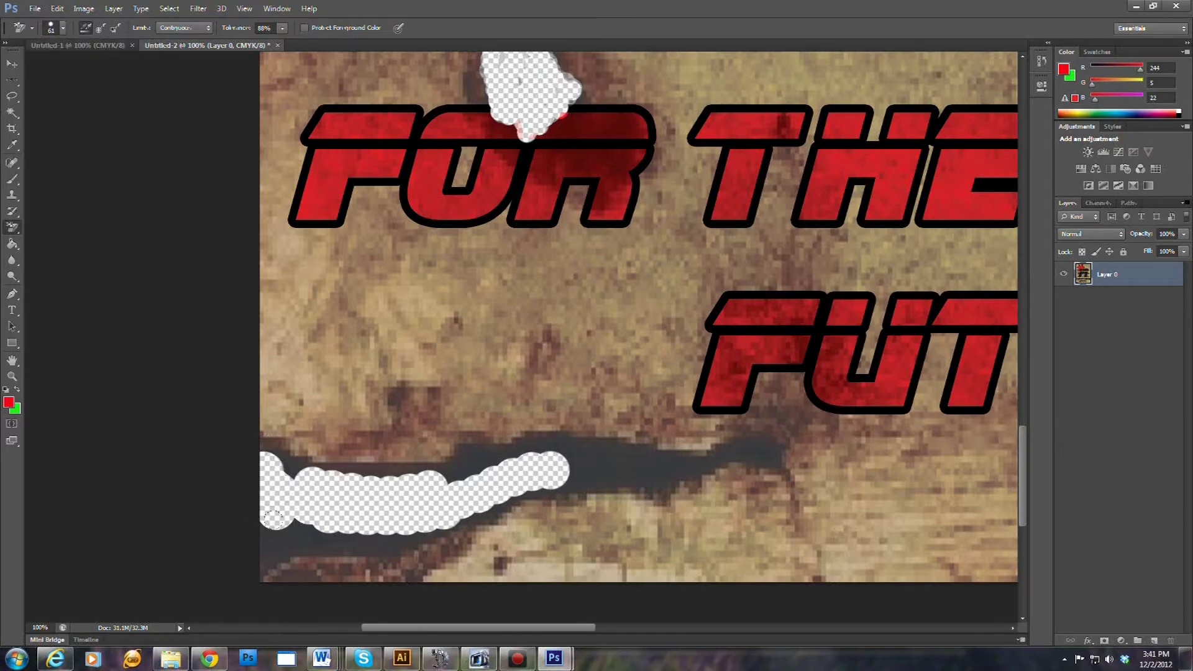
pyautogui.click(579, 460)
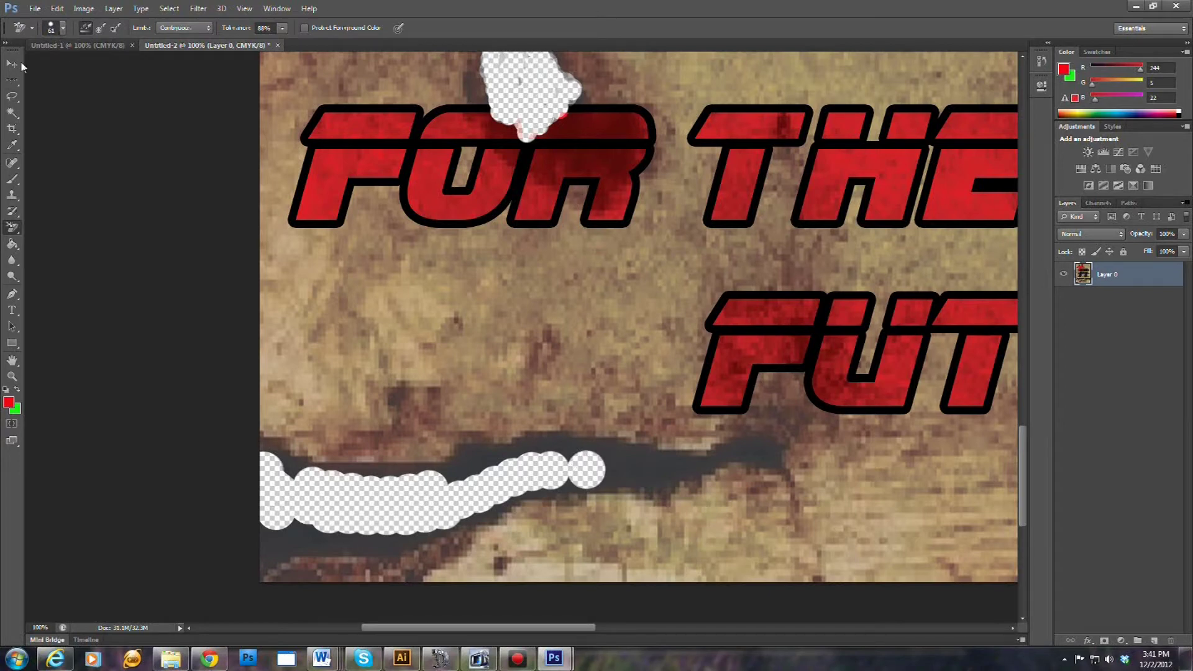
# Set the eraser brush's spacing to 1%
pyautogui.click(62, 28)
pyautogui.moveTo(92, 131); pyautogui.dragTo(18, 128)
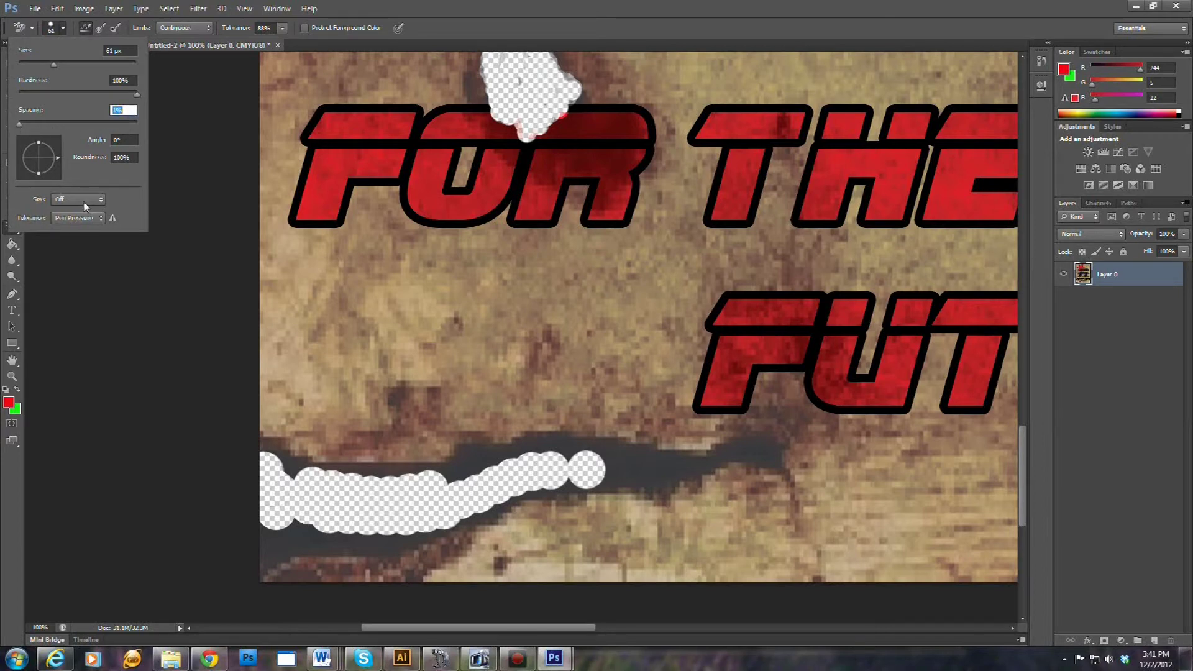
# Set the eraser brush's tolerance control to Off and erase more of the dark crack along its lower edge
pyautogui.click(100, 218)
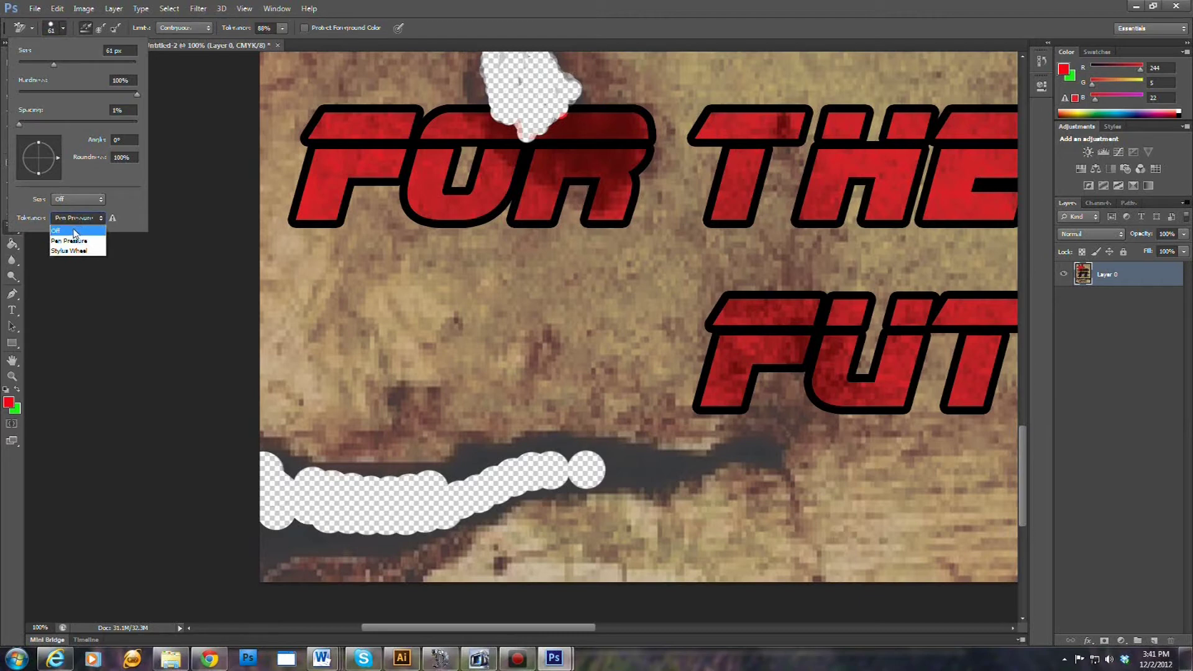
pyautogui.click(75, 231)
pyautogui.click(274, 485)
pyautogui.moveTo(286, 531)
pyautogui.mouseDown()
pyautogui.moveTo(369, 517)
pyautogui.moveTo(282, 529)
pyautogui.mouseUp()
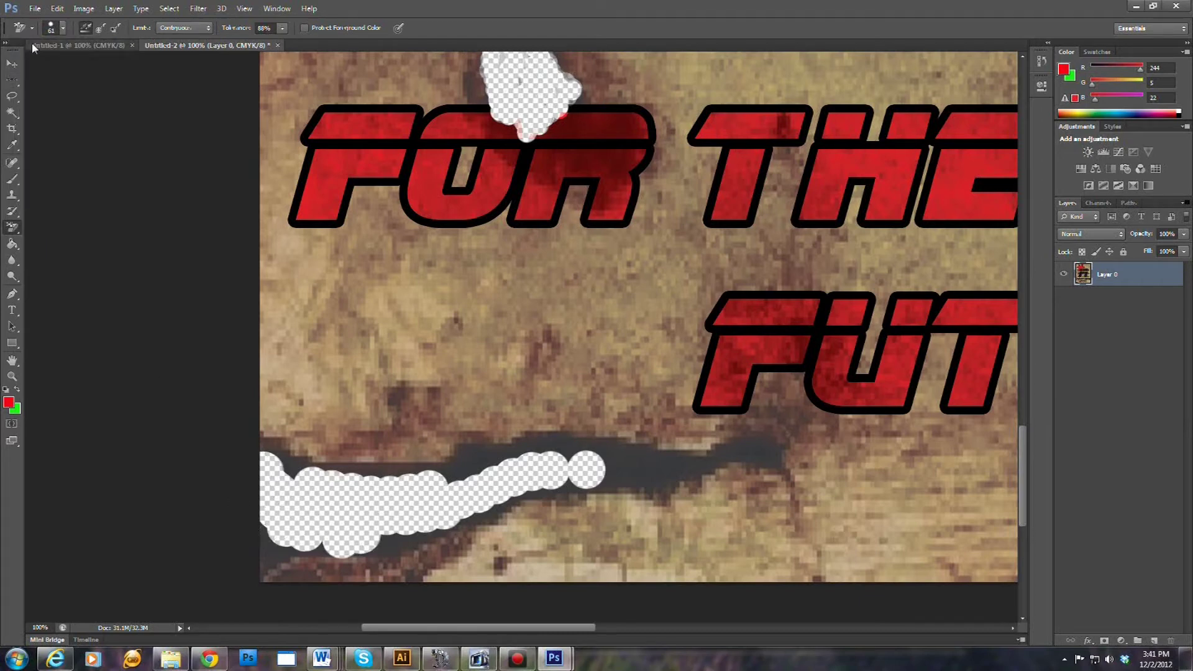
pyautogui.click(51, 30)
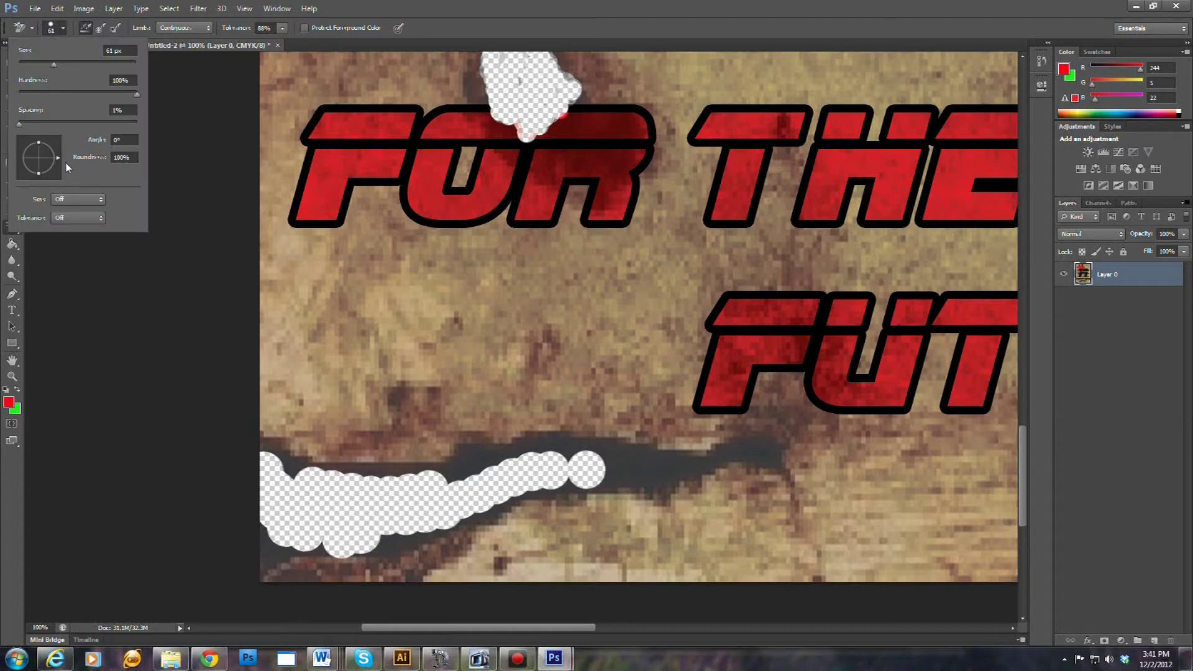
pyautogui.click(50, 31)
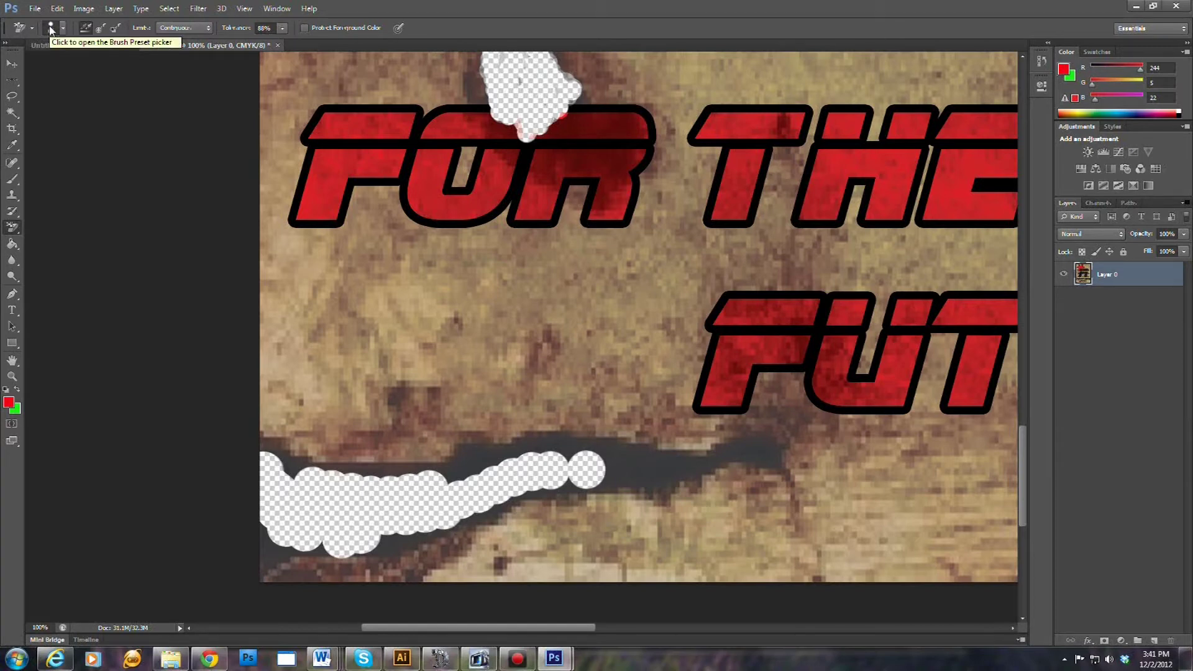
pyautogui.click(51, 28)
pyautogui.click(51, 28)
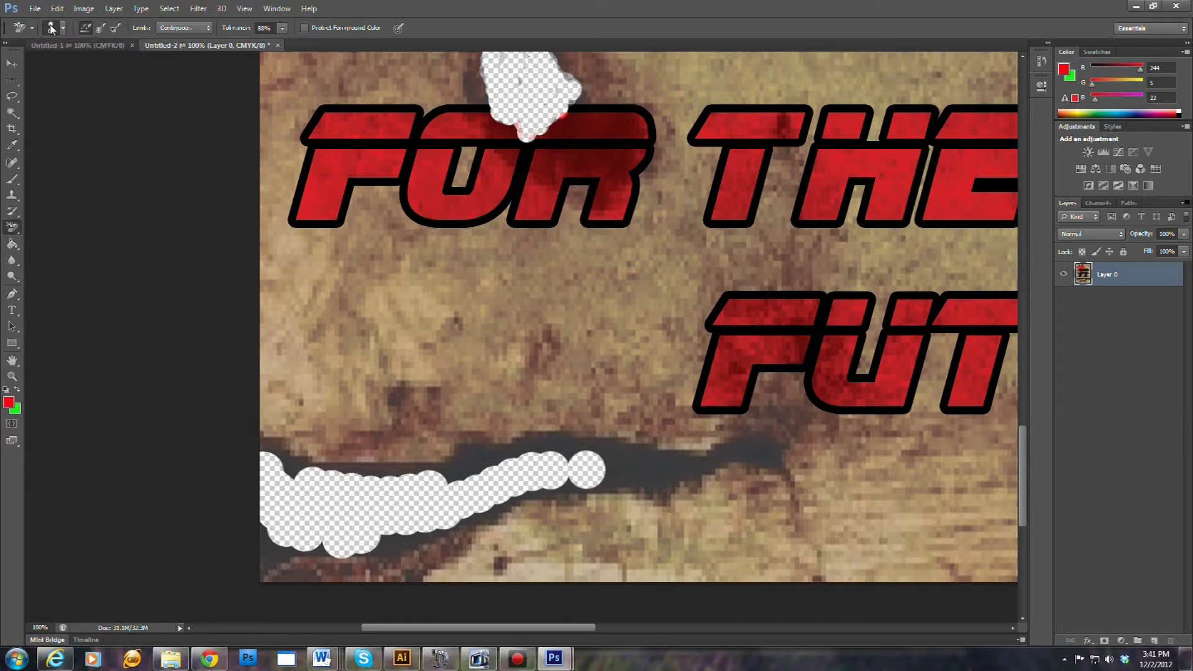
# Smudge the edges of the erased crack below the slogan at 50% strength to give them a ragged look
pyautogui.moveTo(774, 382); pyautogui.dragTo(795, 371)
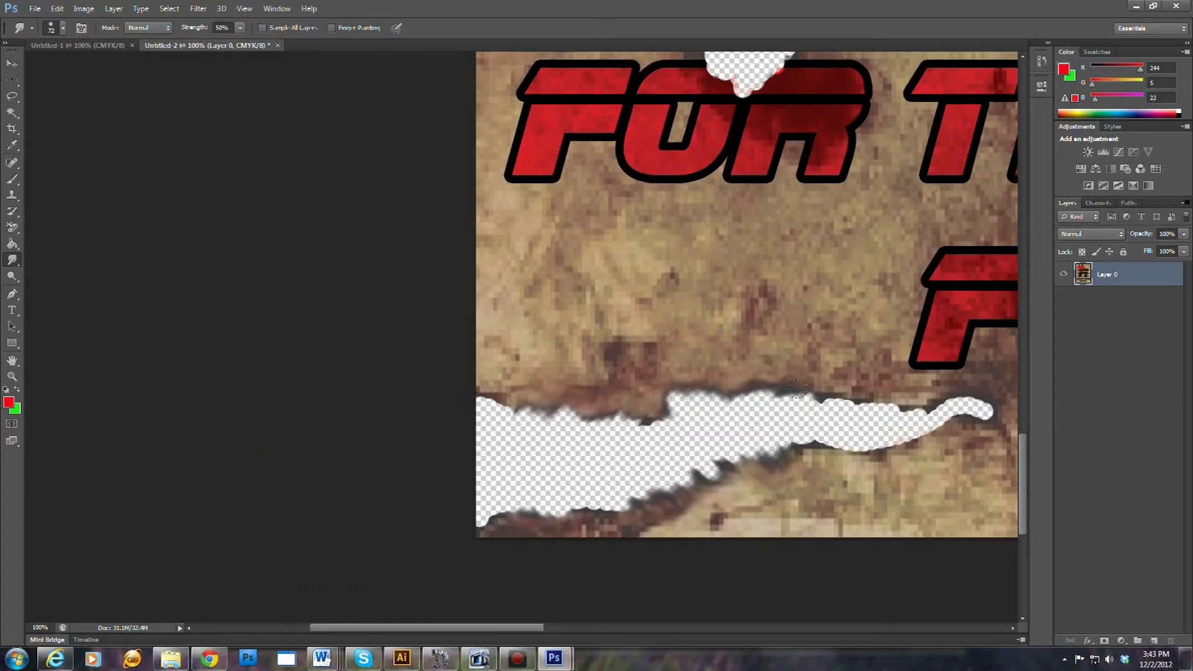
pyautogui.moveTo(832, 446)
pyautogui.mouseDown()
pyautogui.moveTo(856, 469)
pyautogui.moveTo(807, 462)
pyautogui.mouseUp()
pyautogui.moveTo(928, 393)
pyautogui.mouseDown()
pyautogui.moveTo(969, 398)
pyautogui.moveTo(979, 382)
pyautogui.moveTo(965, 440)
pyautogui.moveTo(945, 428)
pyautogui.moveTo(944, 442)
pyautogui.moveTo(912, 445)
pyautogui.moveTo(936, 457)
pyautogui.mouseUp()
pyautogui.moveTo(899, 406)
pyautogui.mouseDown()
pyautogui.moveTo(874, 377)
pyautogui.moveTo(844, 384)
pyautogui.moveTo(831, 366)
pyautogui.moveTo(814, 380)
pyautogui.moveTo(803, 356)
pyautogui.mouseUp()
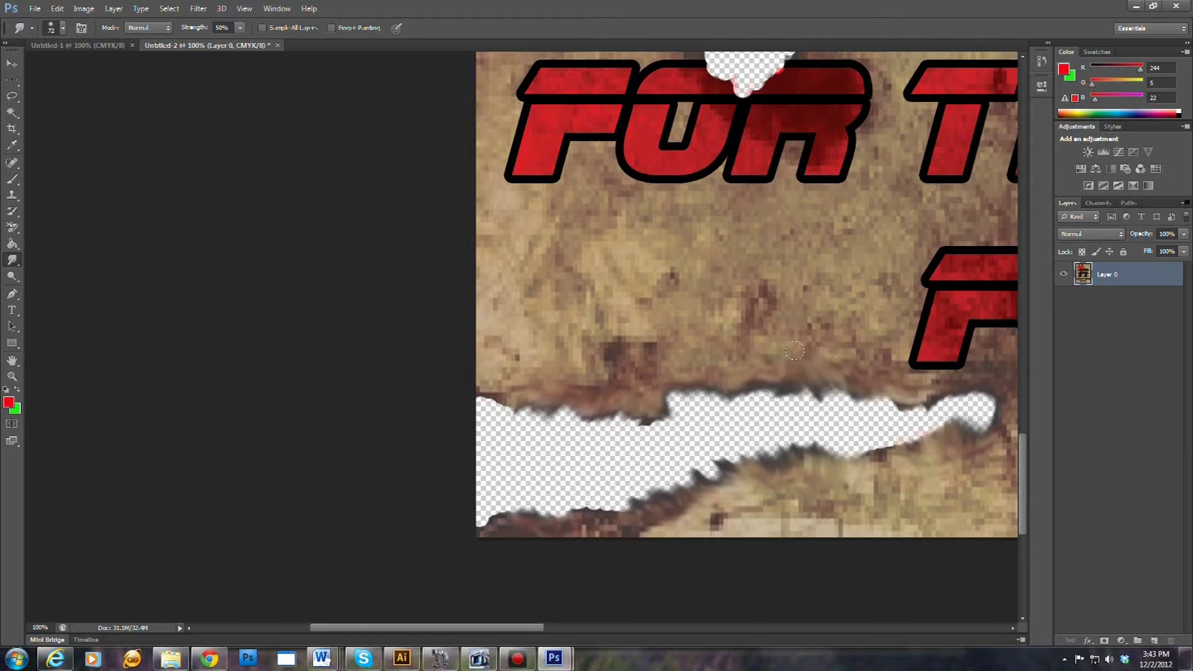
pyautogui.moveTo(636, 390); pyautogui.dragTo(609, 416)
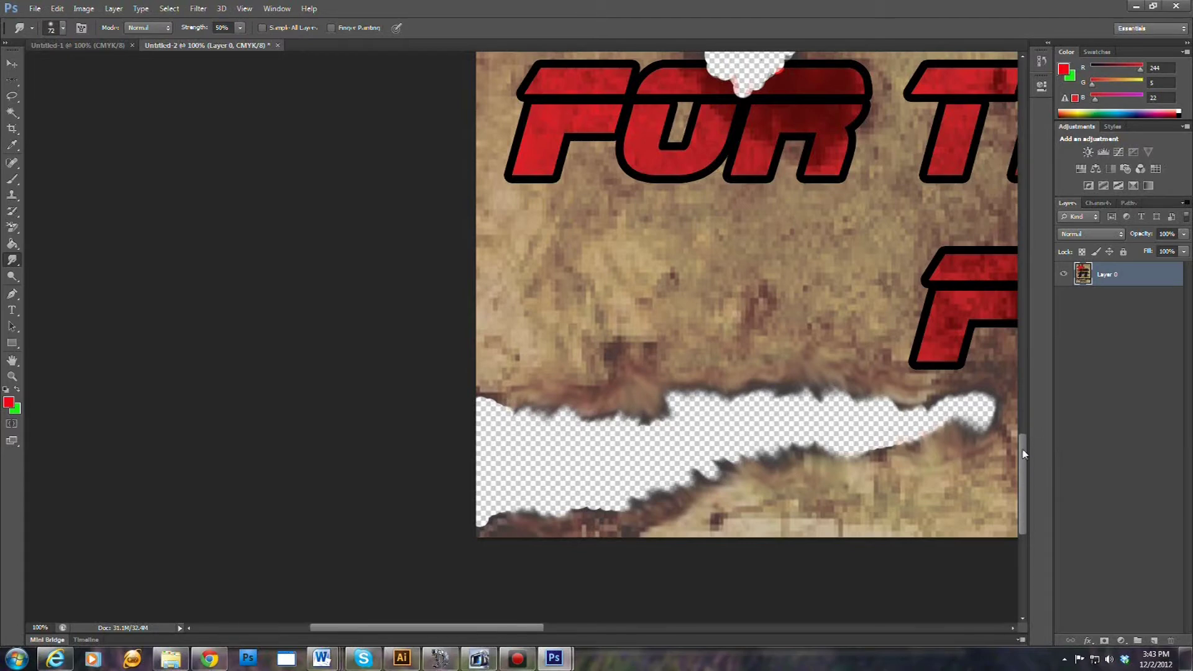
# Smudge the edges of the torn hole above the slogan's first word
pyautogui.moveTo(1024, 453); pyautogui.dragTo(1023, 395)
pyautogui.moveTo(753, 339)
pyautogui.mouseDown()
pyautogui.moveTo(774, 313)
pyautogui.moveTo(802, 333)
pyautogui.mouseUp()
pyautogui.moveTo(707, 313)
pyautogui.mouseDown()
pyautogui.moveTo(667, 311)
pyautogui.moveTo(678, 336)
pyautogui.moveTo(663, 339)
pyautogui.moveTo(682, 361)
pyautogui.moveTo(673, 370)
pyautogui.moveTo(715, 419)
pyautogui.moveTo(771, 403)
pyautogui.moveTo(802, 381)
pyautogui.moveTo(795, 348)
pyautogui.moveTo(812, 342)
pyautogui.moveTo(746, 298)
pyautogui.mouseUp()
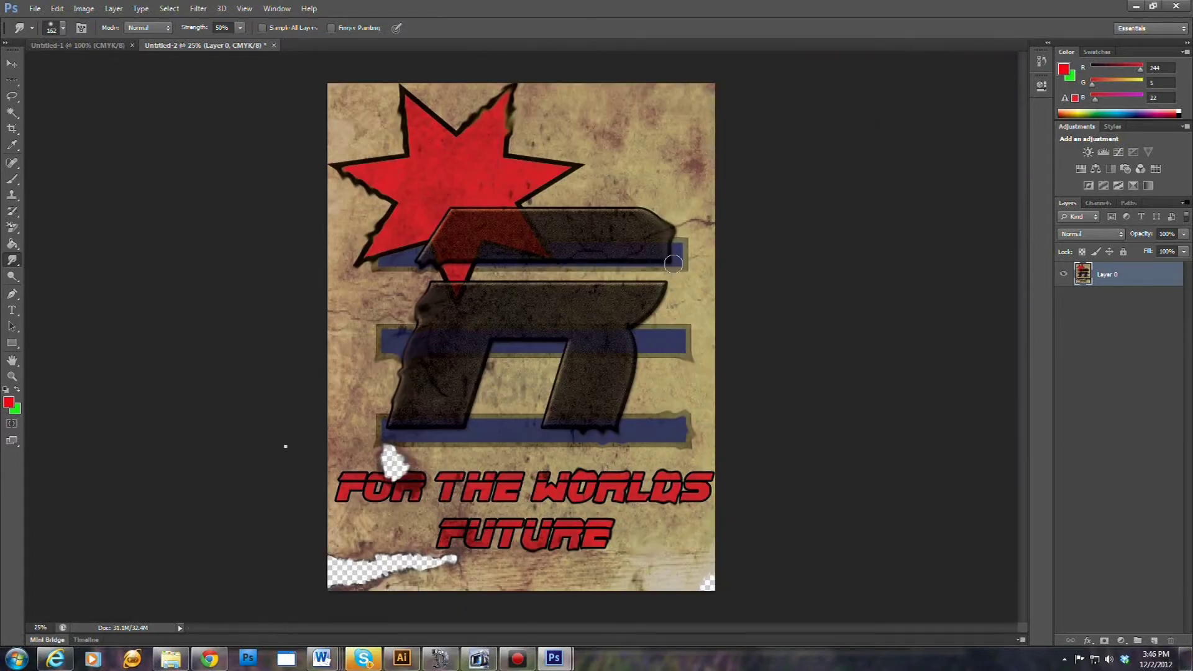
# Smudge the right edge of the letter R and the left edges of the red star
pyautogui.moveTo(673, 263)
pyautogui.mouseDown()
pyautogui.moveTo(683, 268)
pyautogui.moveTo(657, 314)
pyautogui.mouseUp()
pyautogui.moveTo(356, 187); pyautogui.dragTo(352, 187)
pyautogui.moveTo(402, 127); pyautogui.dragTo(402, 110)
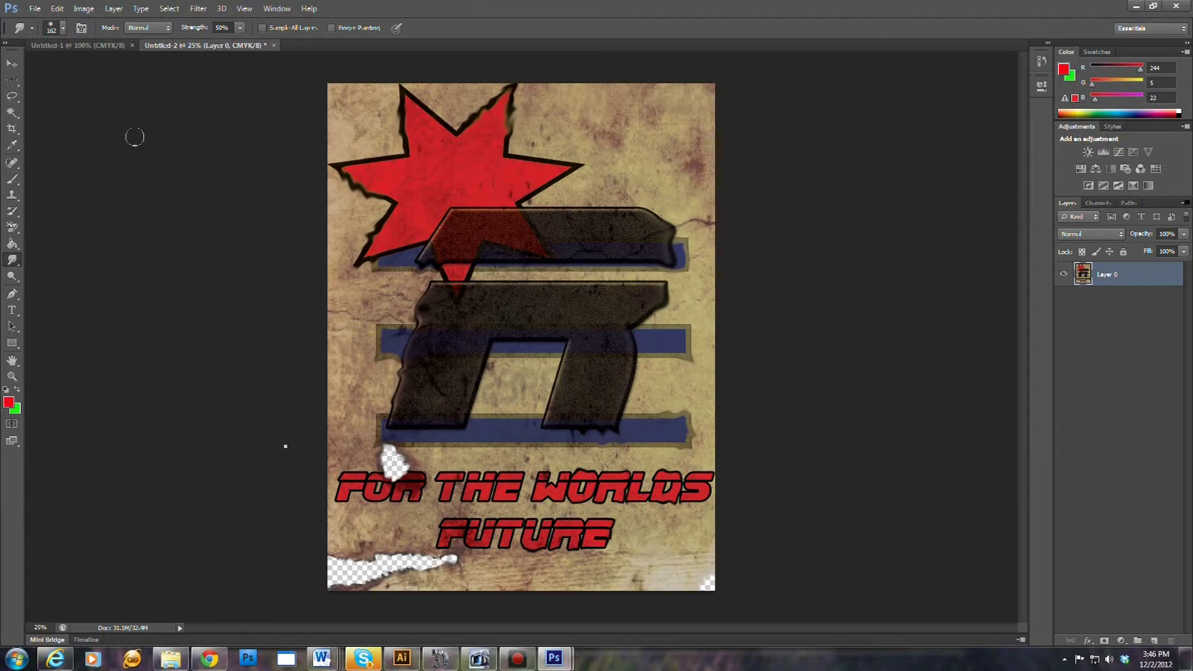
# Soften the red star's upper-left edge with the Blur tool at 50% strength and enlarge its brush
pyautogui.rightClick(17, 264)
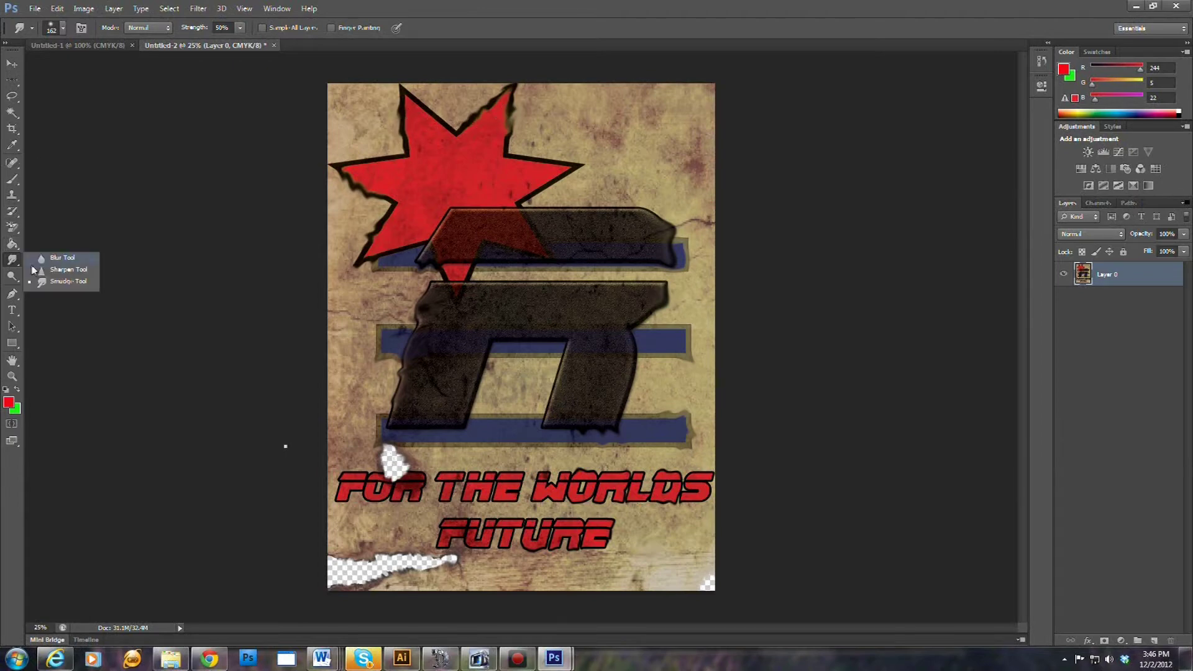
pyautogui.click(55, 258)
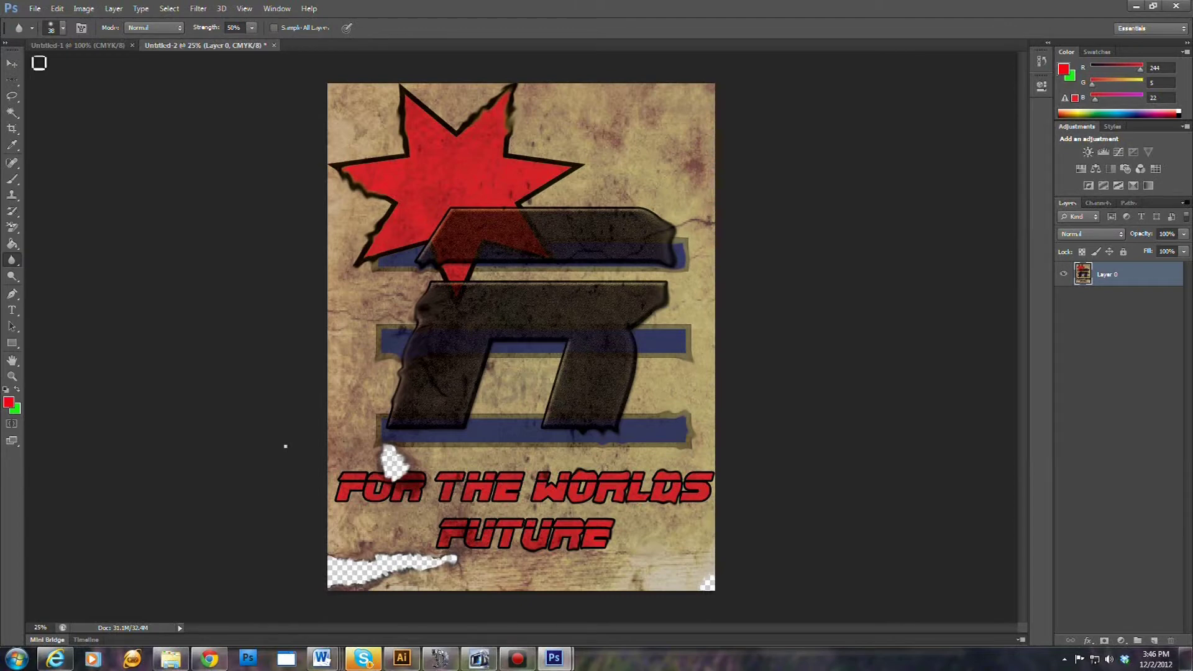
pyautogui.click(62, 29)
pyautogui.moveTo(28, 98); pyautogui.dragTo(143, 113)
pyautogui.click(351, 180)
pyautogui.moveTo(415, 110)
pyautogui.mouseDown()
pyautogui.moveTo(398, 160)
pyautogui.moveTo(401, 149)
pyautogui.mouseUp()
pyautogui.click(62, 27)
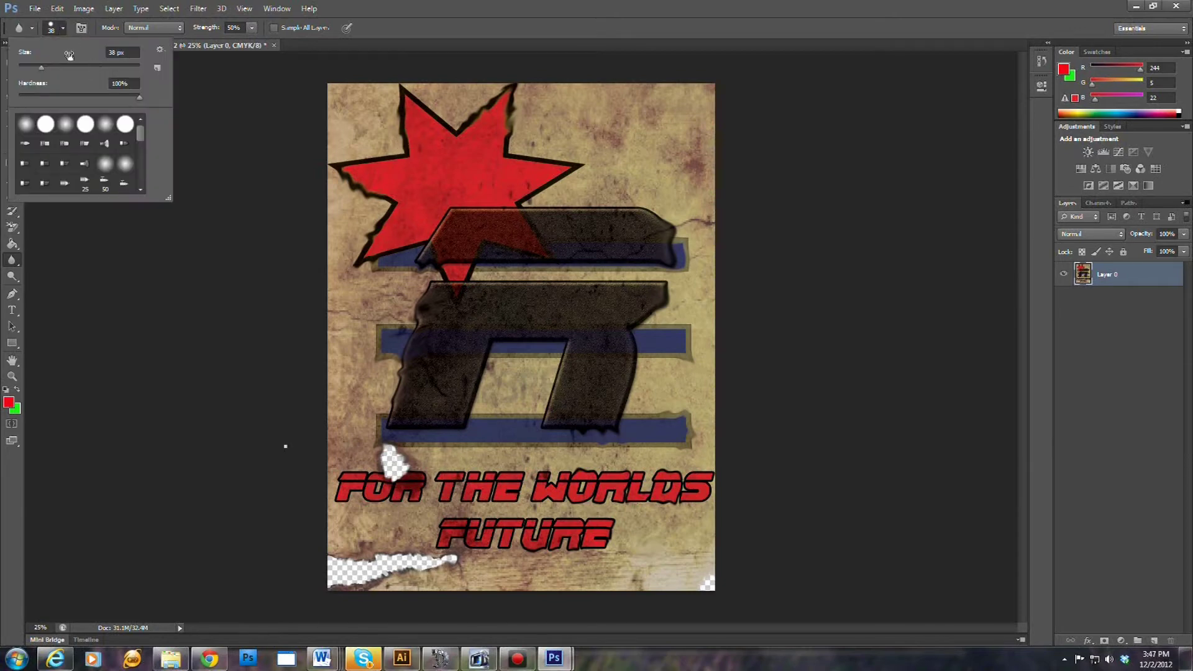
pyautogui.moveTo(45, 68); pyautogui.dragTo(77, 68)
pyautogui.click(398, 135)
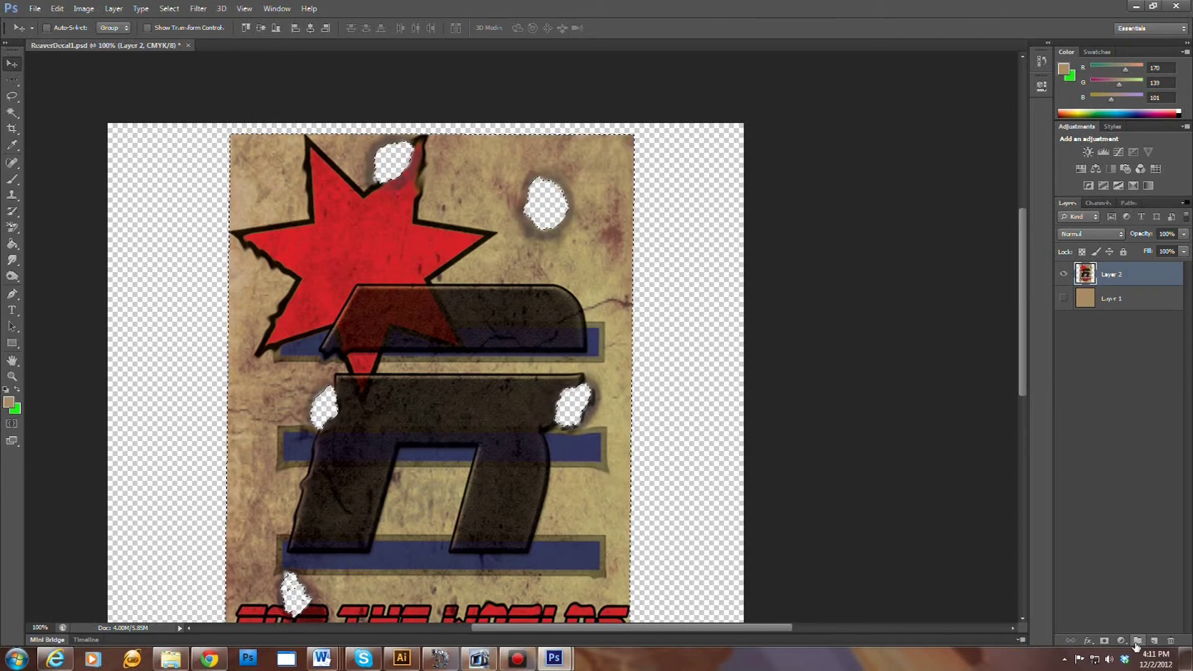
# Add a new alpha channel and fill the poster-shaped selection in it with white
pyautogui.click(1098, 205)
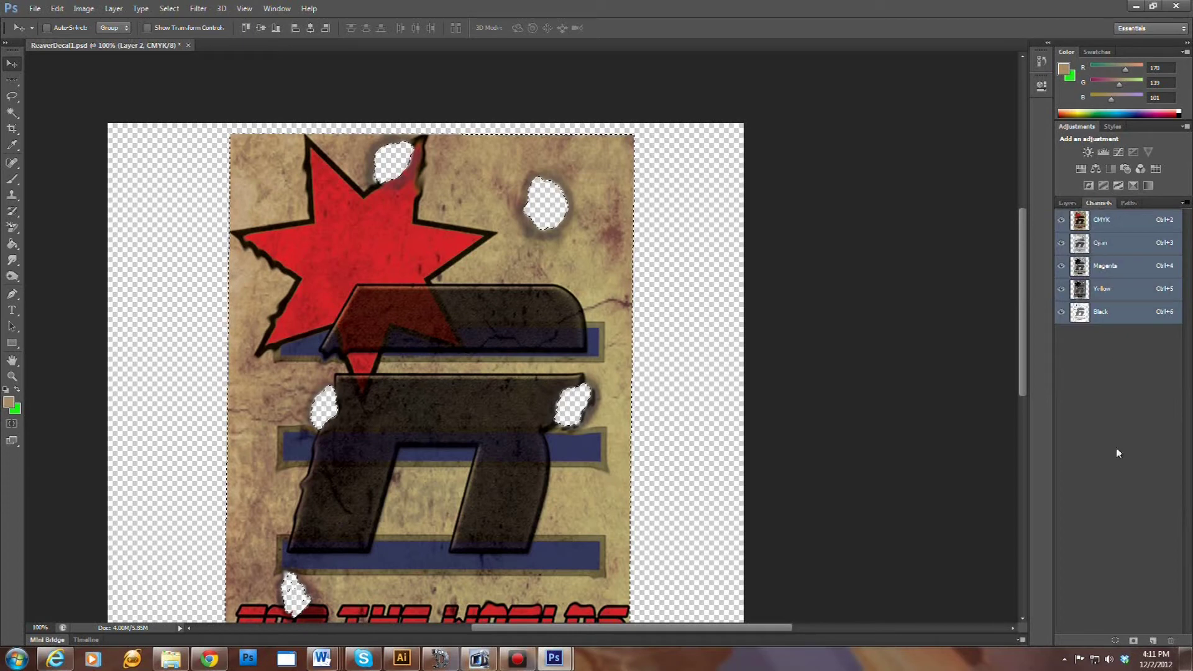
pyautogui.click(1151, 641)
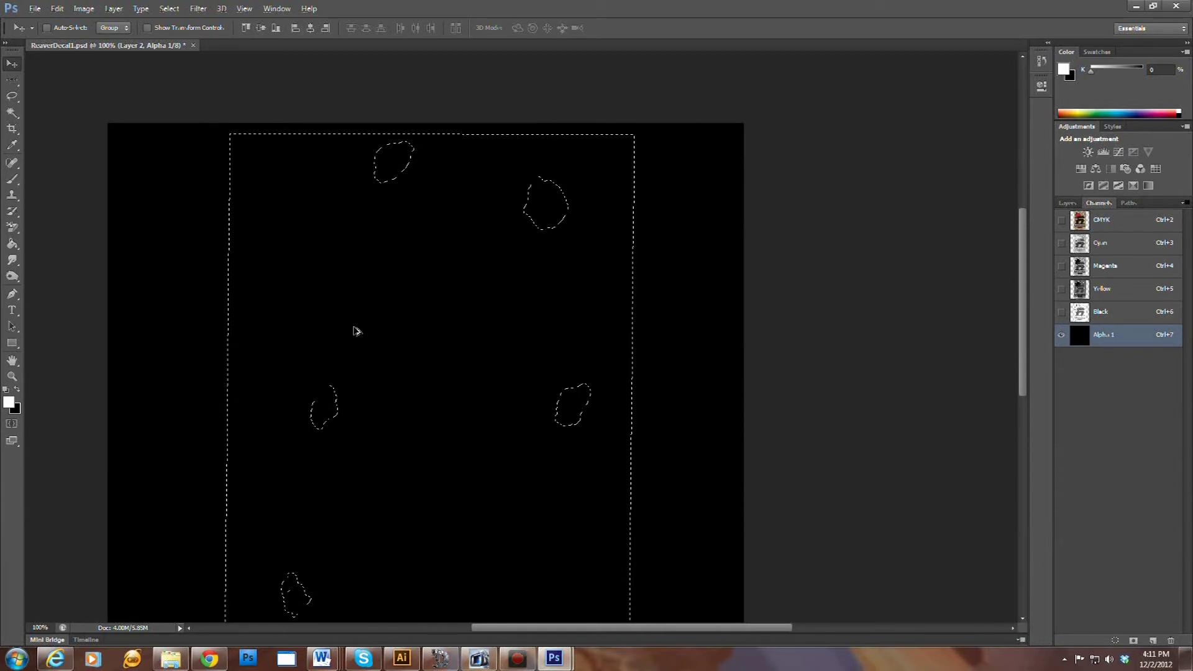
pyautogui.hotkey('alt', 'BackSpace')
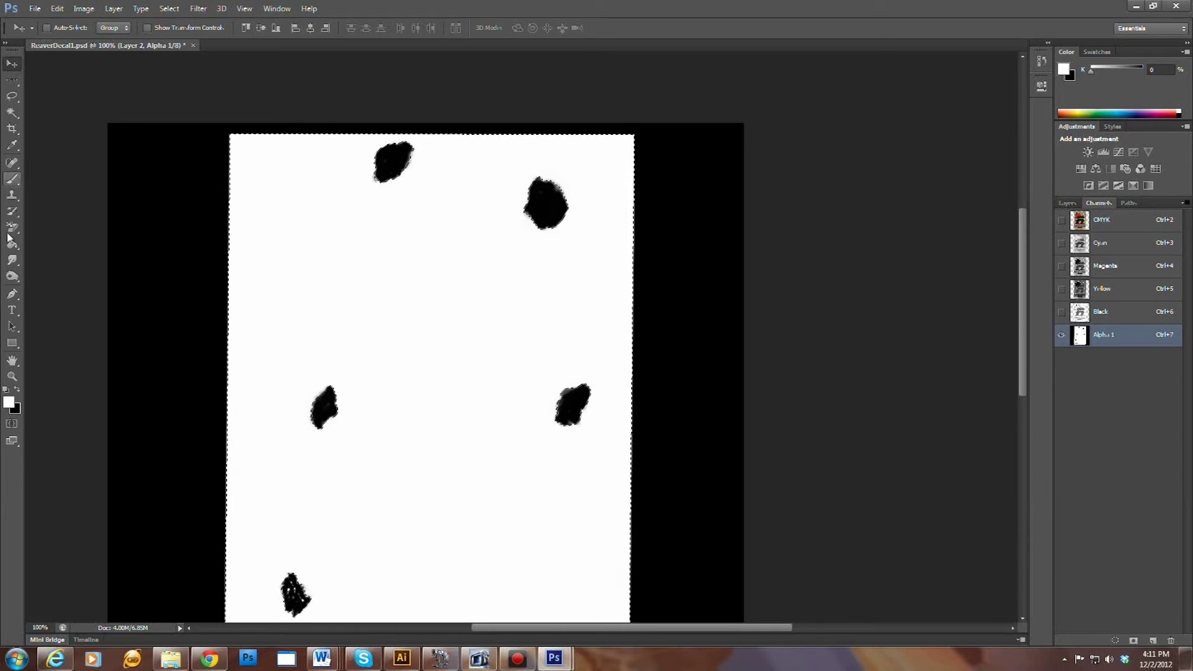
# Set up a black Brush from the Paintbrush Oval 45 pixels Multiply preset, with a hard round tip and a smaller size
pyautogui.click(14, 296)
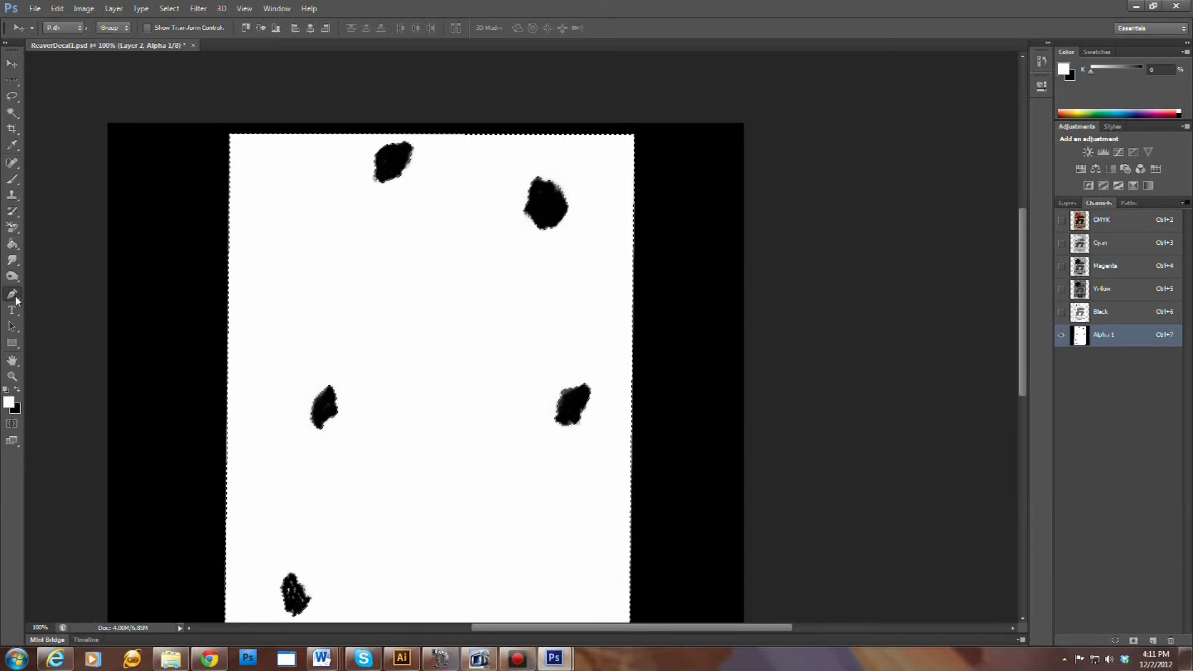
pyautogui.click(17, 390)
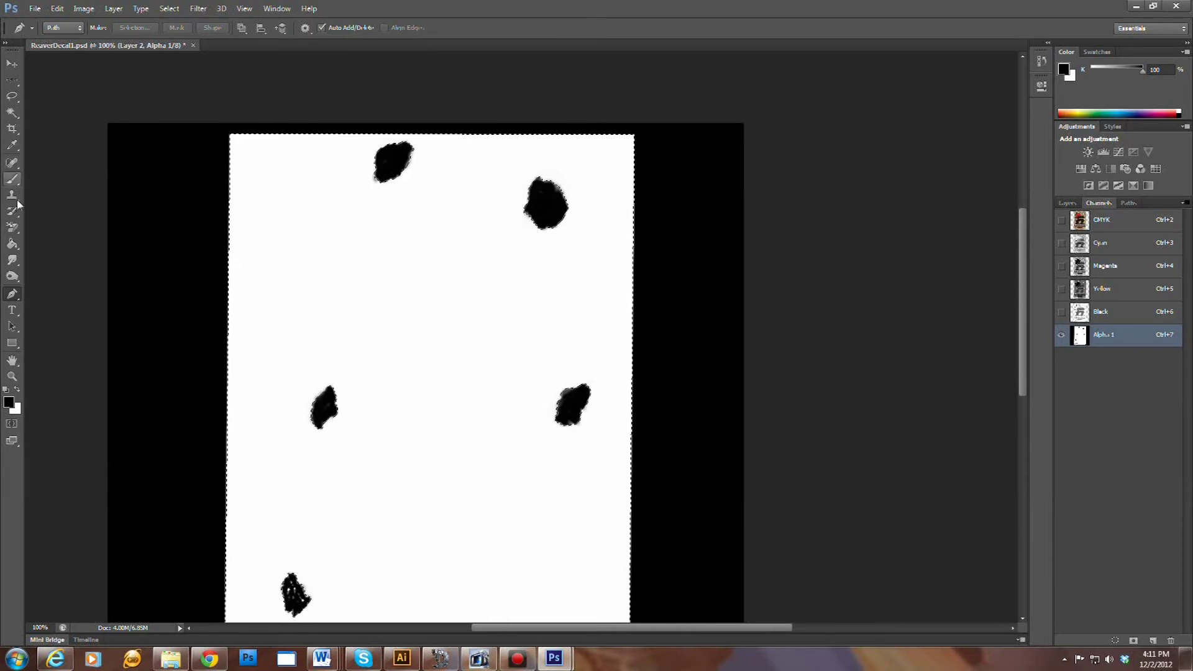
pyautogui.click(12, 180)
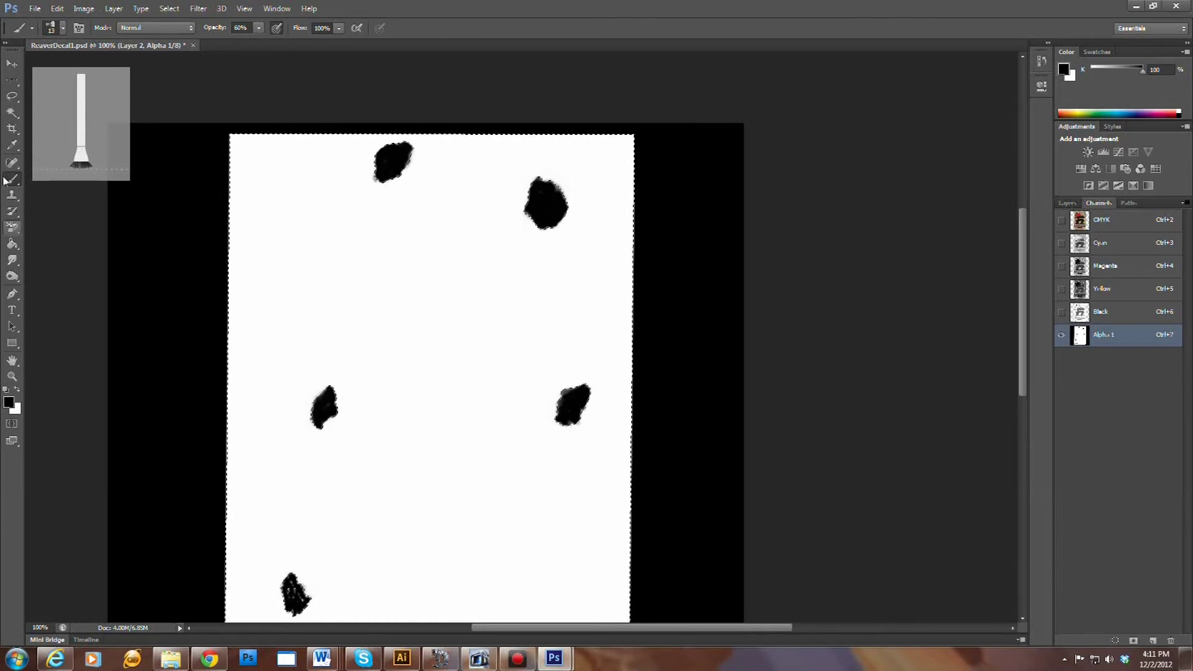
pyautogui.click(30, 29)
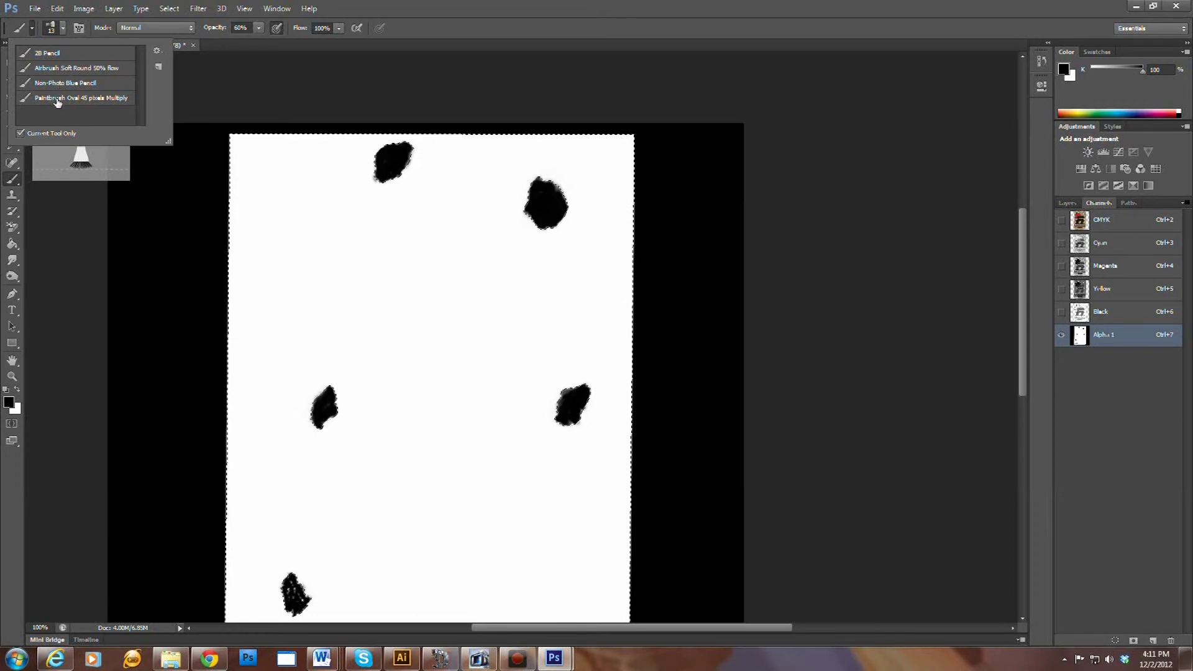
pyautogui.click(57, 99)
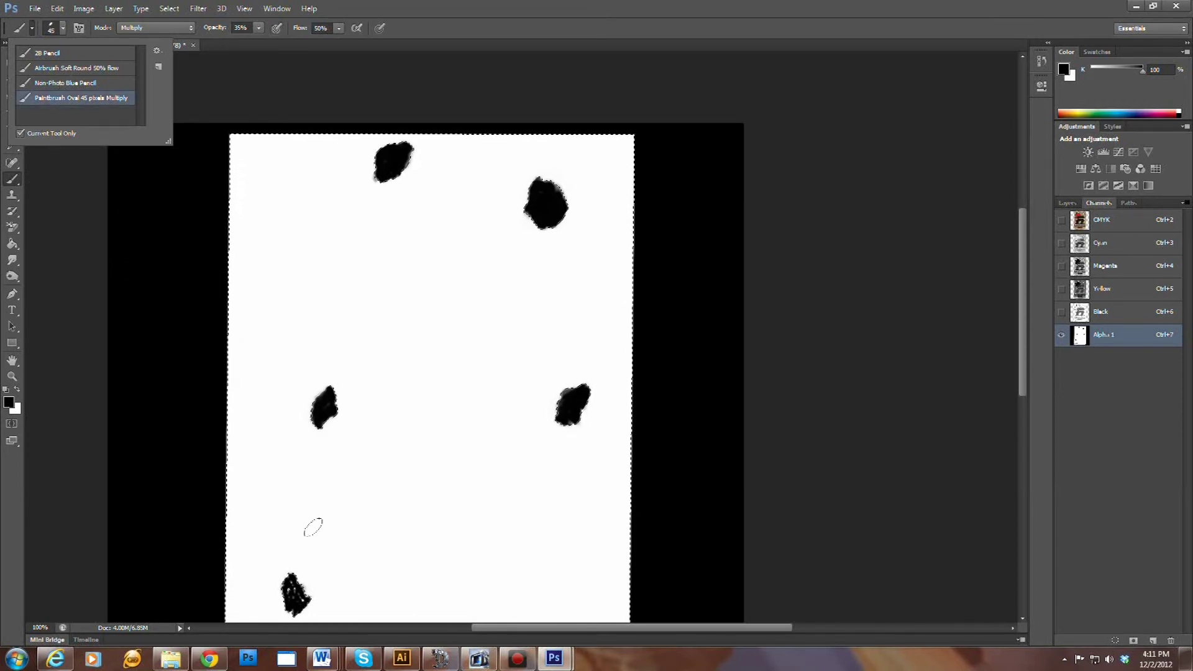
pyautogui.click(63, 29)
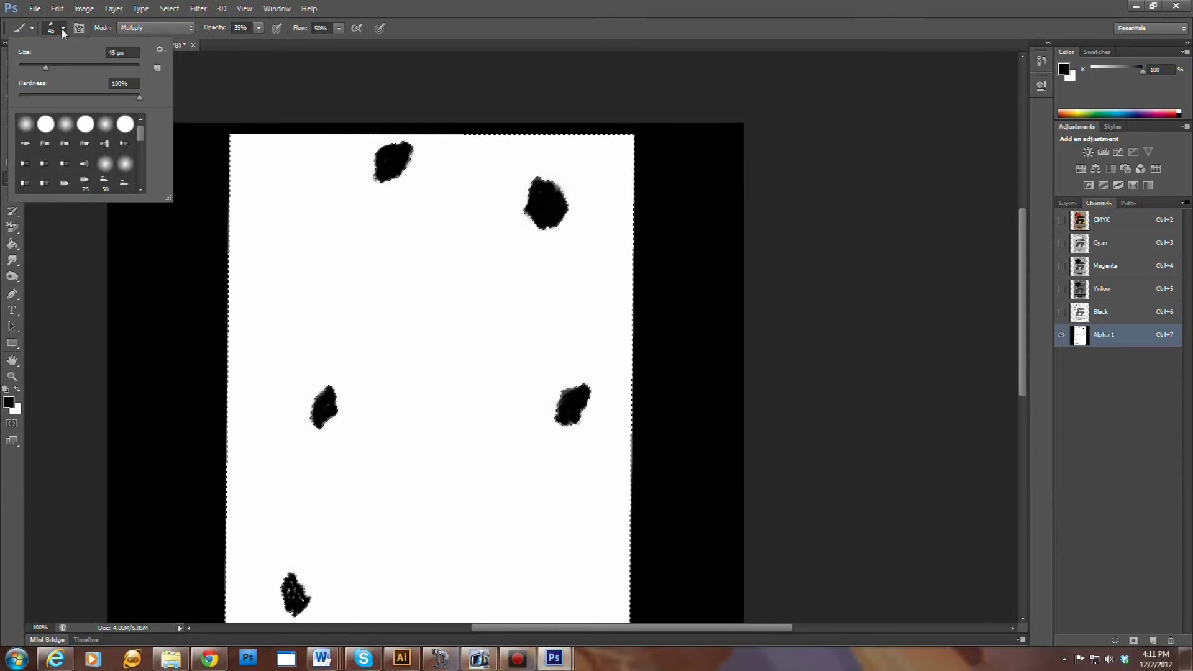
pyautogui.click(50, 125)
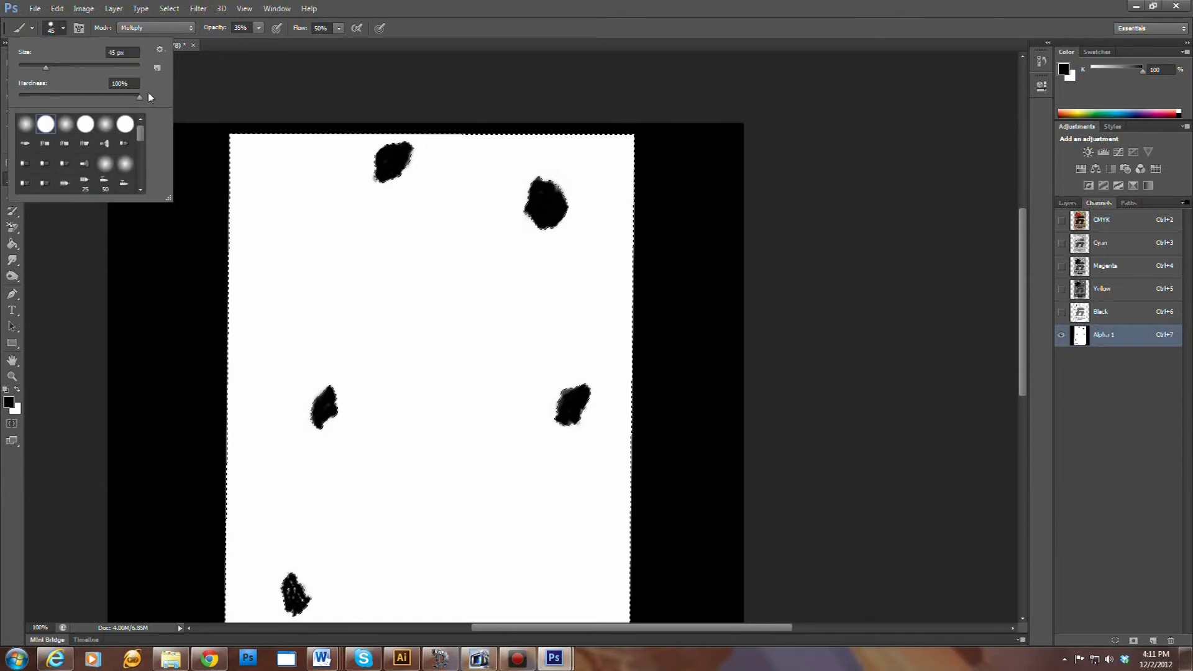
pyautogui.moveTo(45, 67); pyautogui.dragTo(36, 67)
pyautogui.click(160, 507)
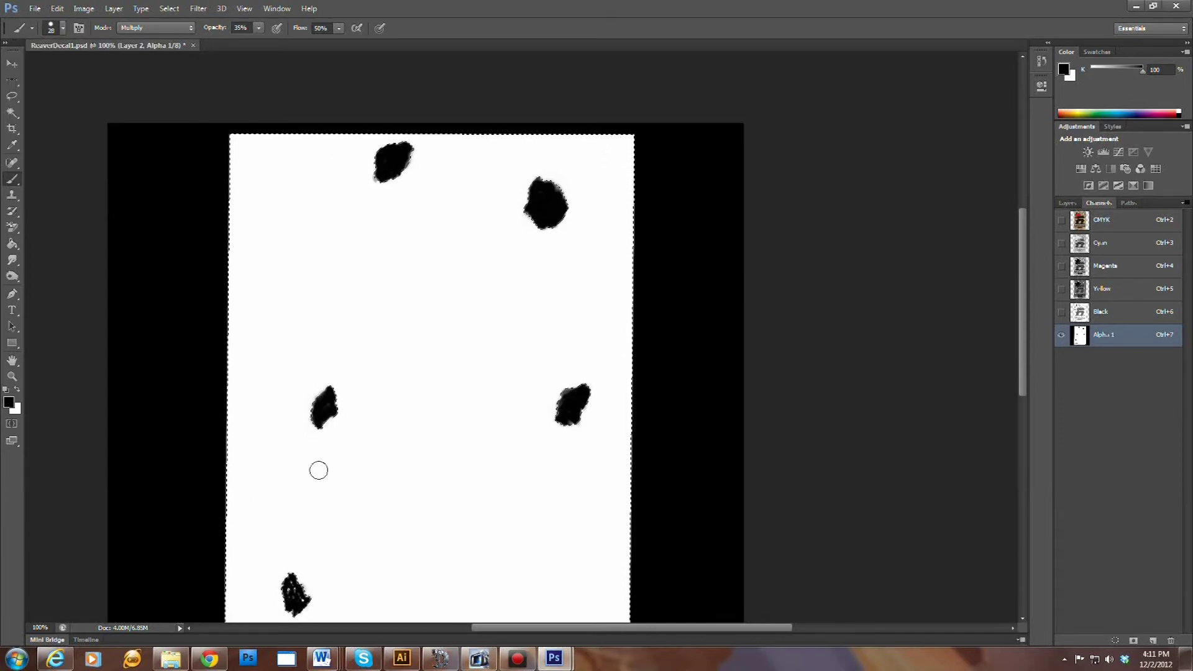
pyautogui.press('Return')
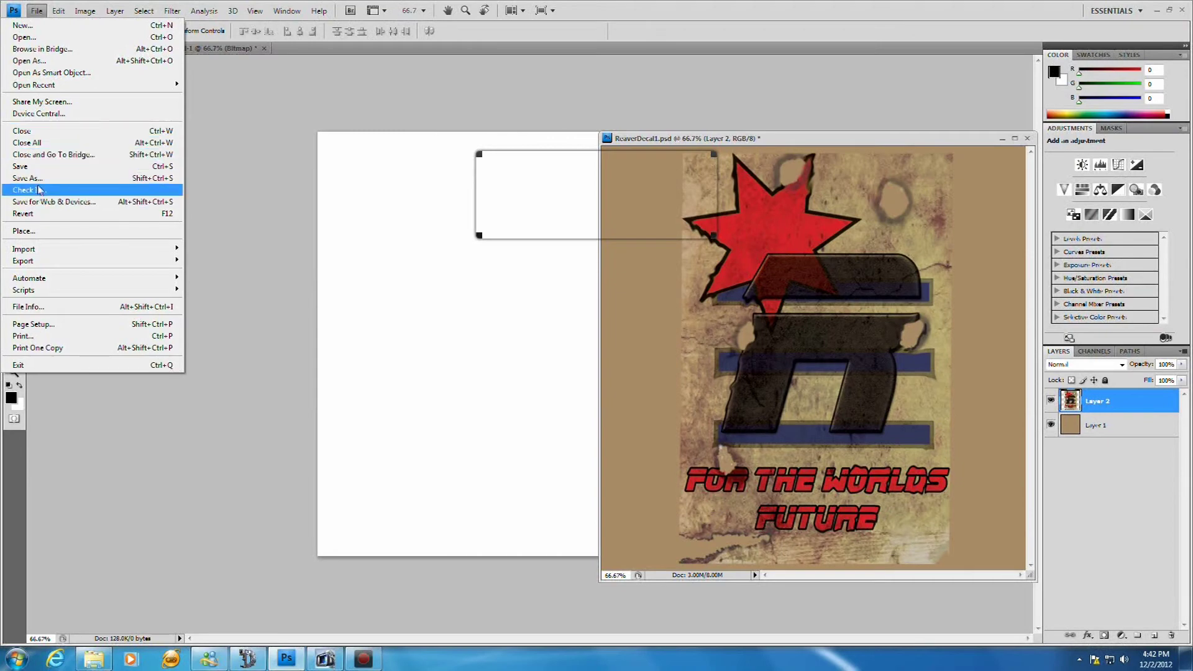
# Start saving the ReaverDecal1 document under a new location and browse to Program Files (x86) on Local Disk (C:)
pyautogui.click(36, 179)
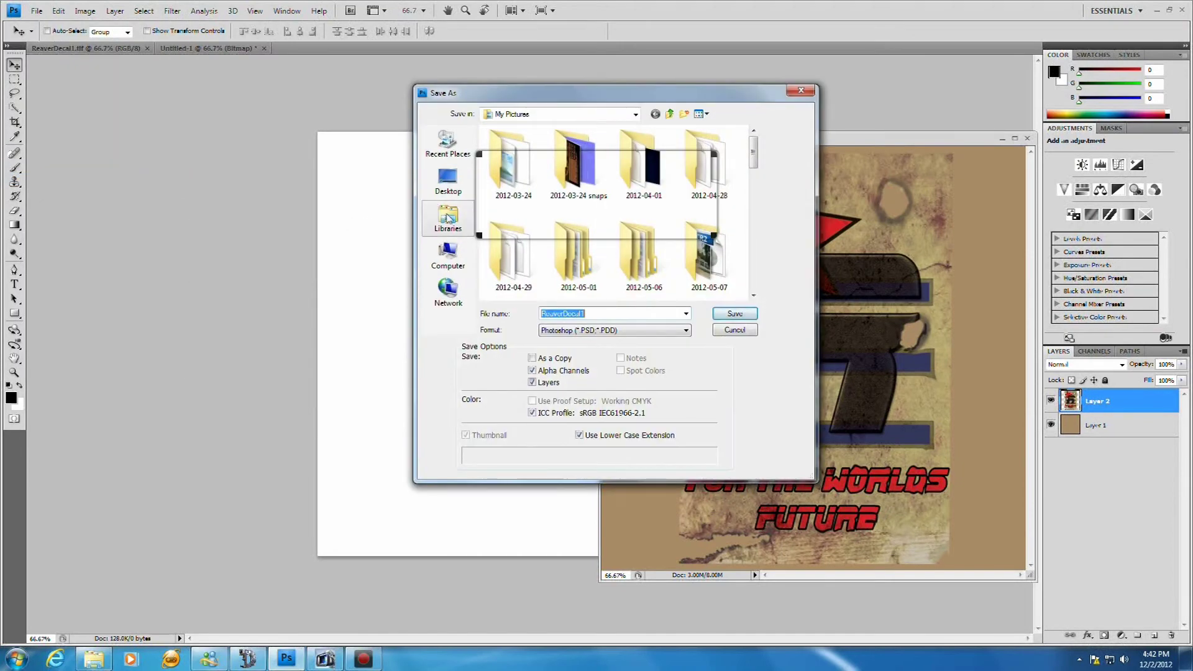
pyautogui.click(447, 254)
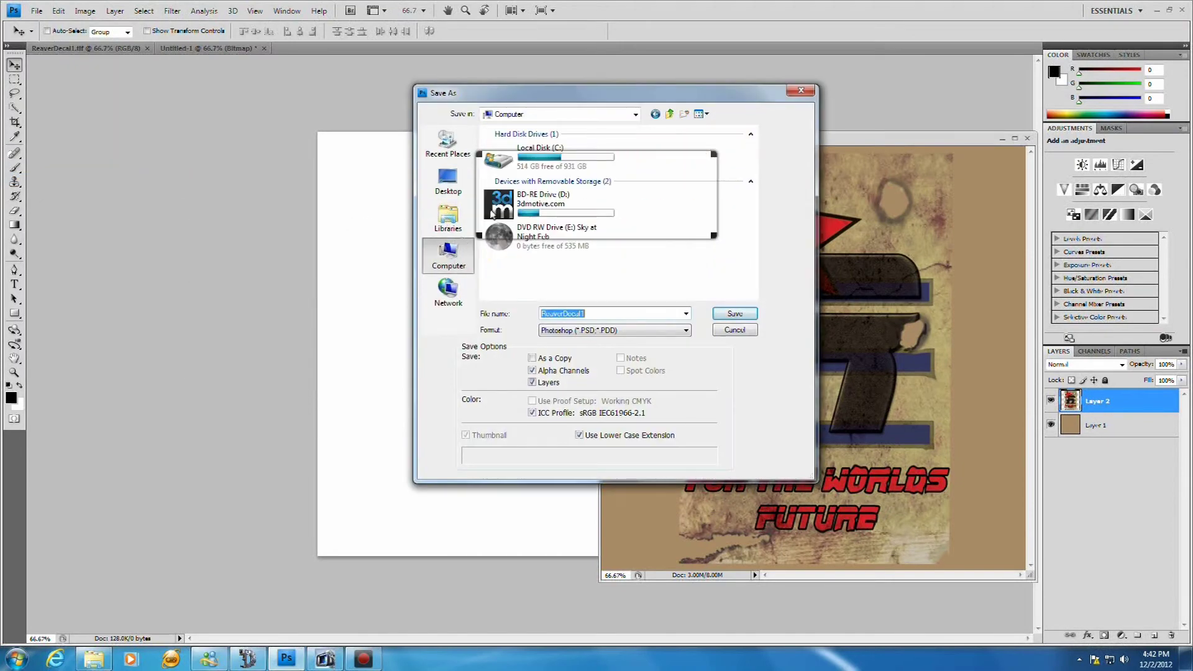
pyautogui.doubleClick(509, 156)
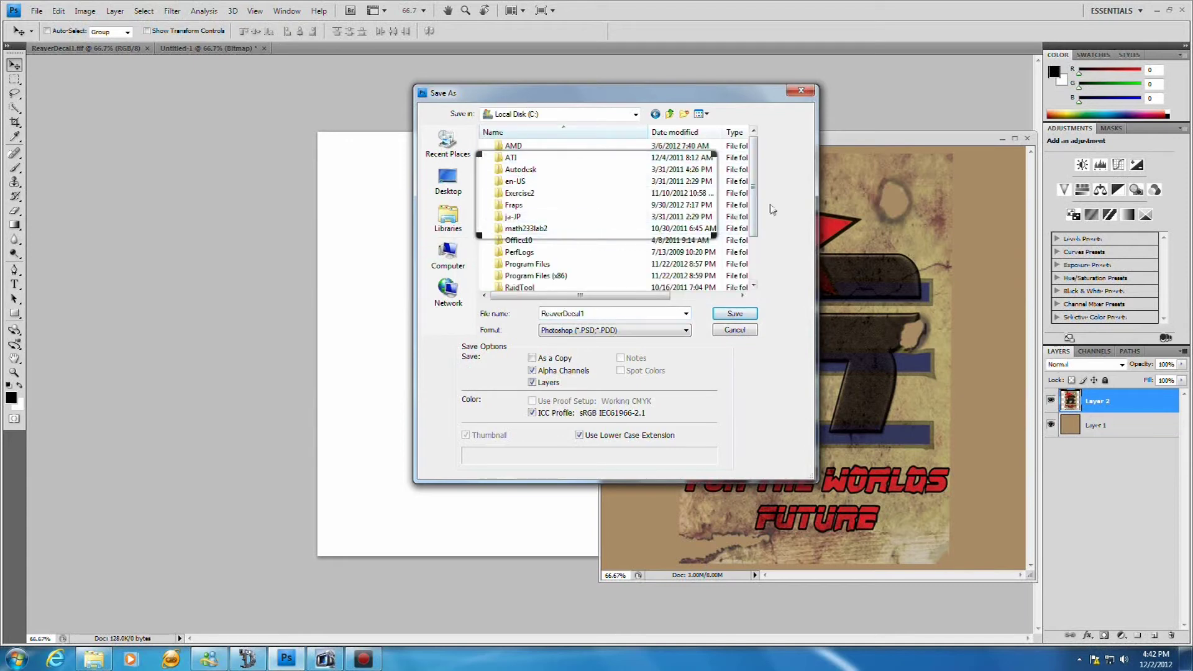
pyautogui.click(562, 280)
pyautogui.doubleClick(561, 281)
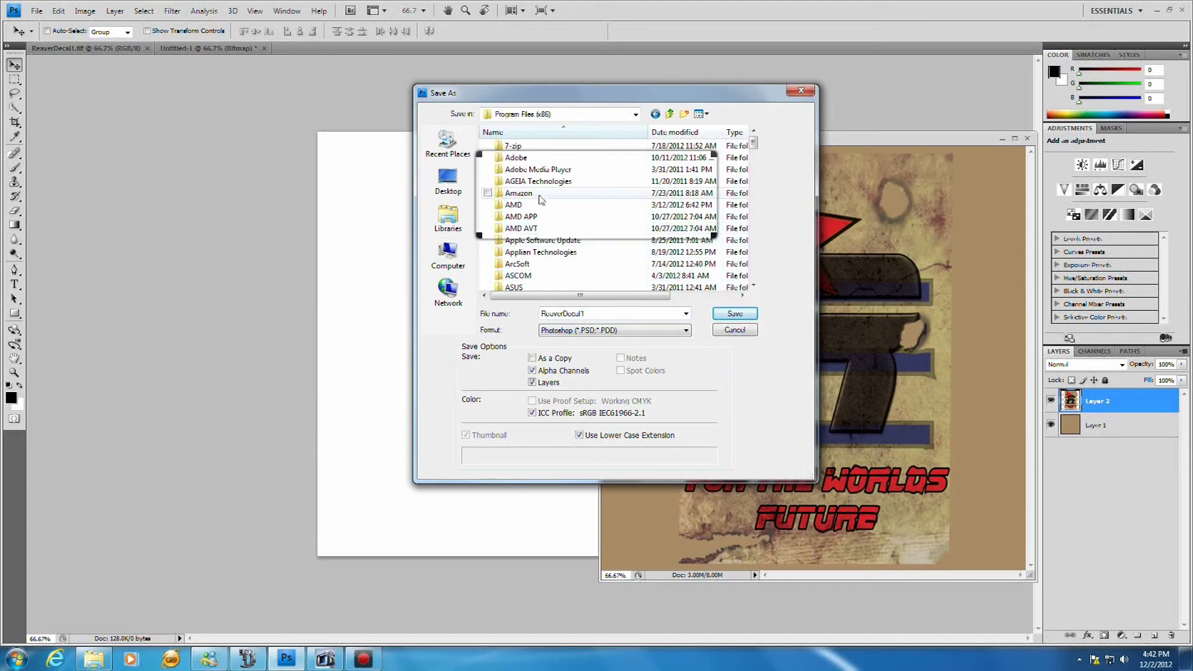
# Browse from Program Files (x86) to the CryEngine3\Game\Objects\decals\LibericoDecals folder as the save location
pyautogui.moveTo(753, 144); pyautogui.dragTo(753, 175)
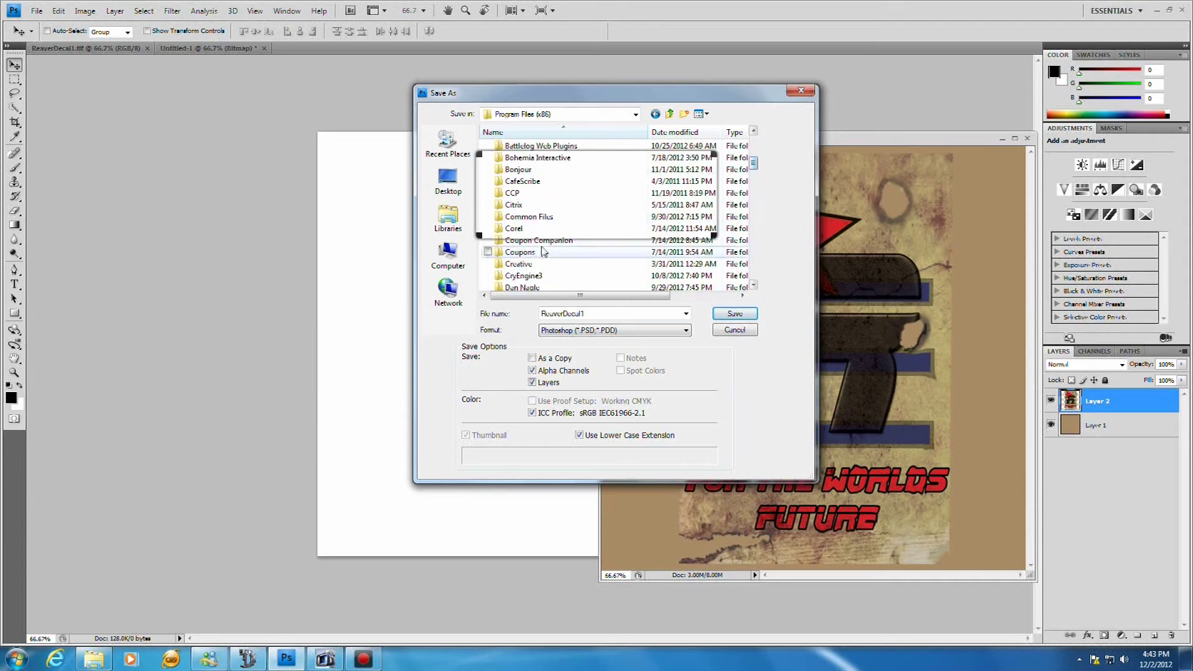
pyautogui.click(530, 278)
pyautogui.doubleClick(530, 278)
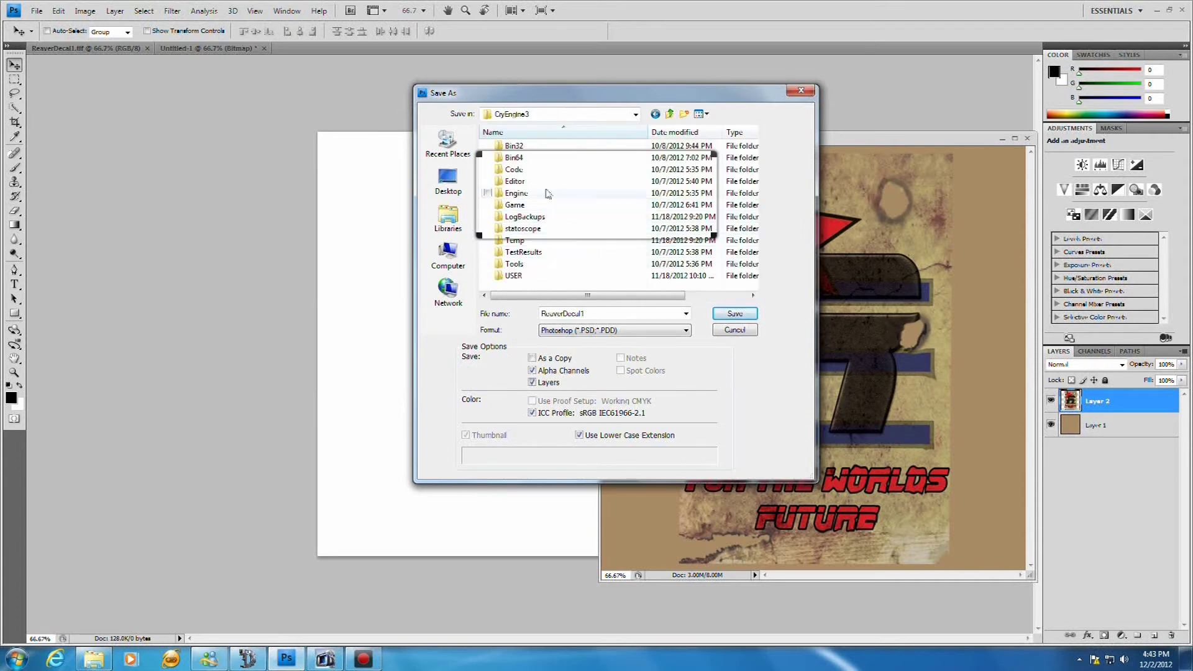
pyautogui.doubleClick(515, 205)
pyautogui.doubleClick(516, 206)
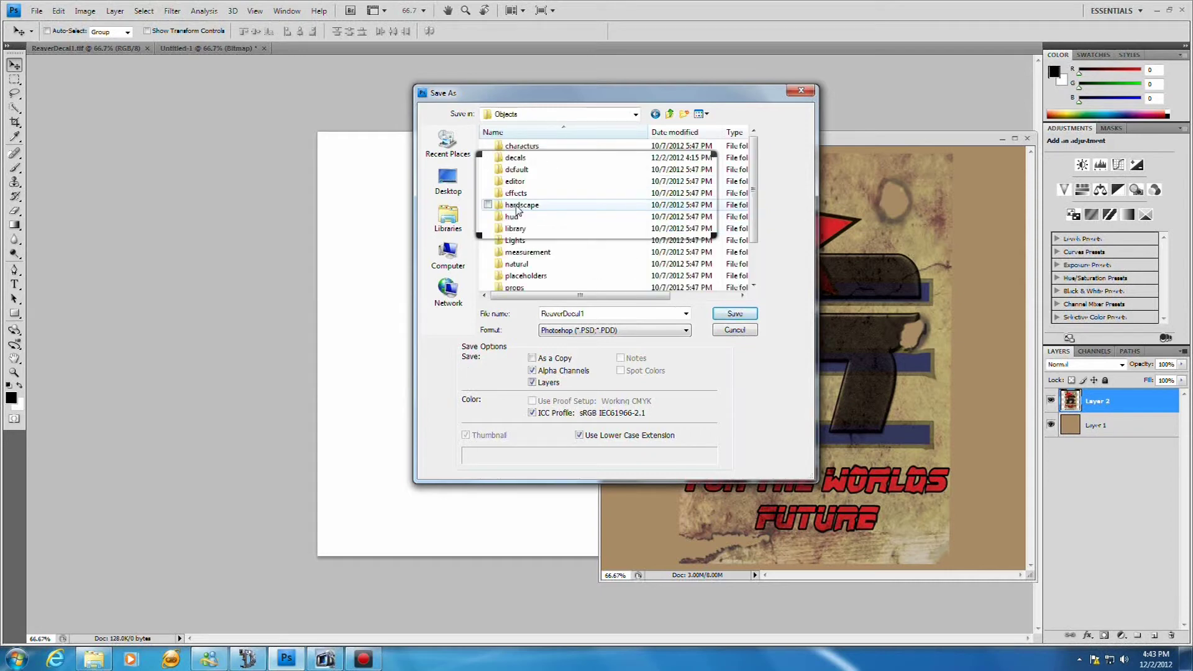
pyautogui.doubleClick(516, 158)
pyautogui.doubleClick(520, 149)
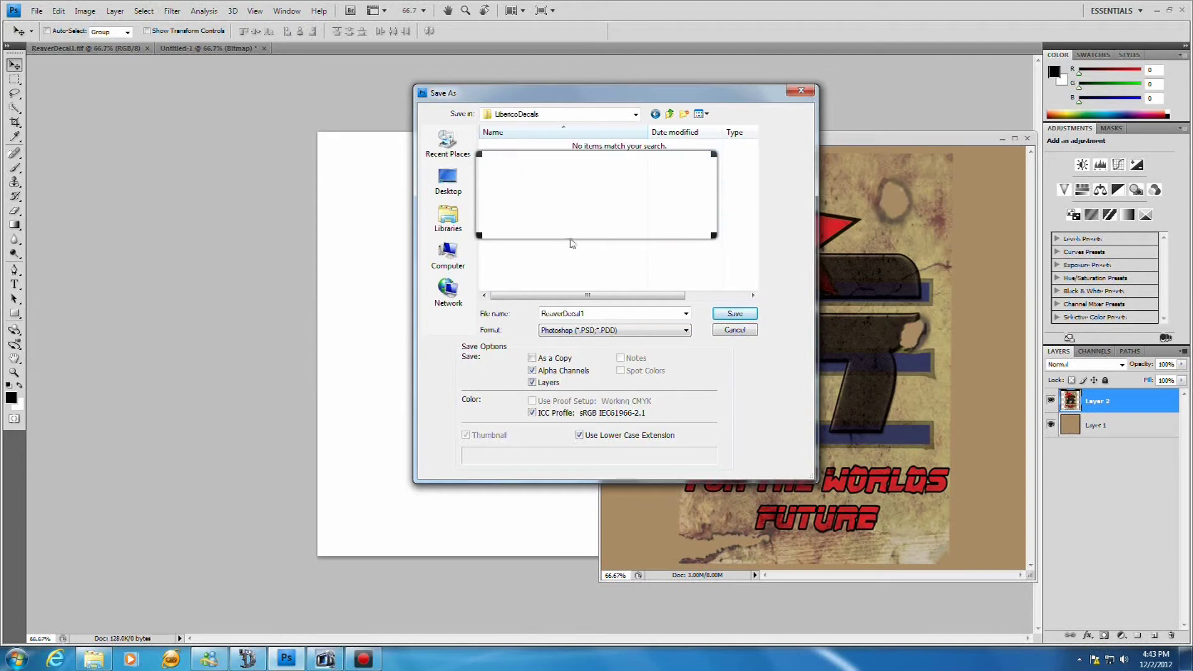
# Save the poster in CryTIFPlugin format with the file name Reaver_New_Poster1_ddn
pyautogui.click(685, 330)
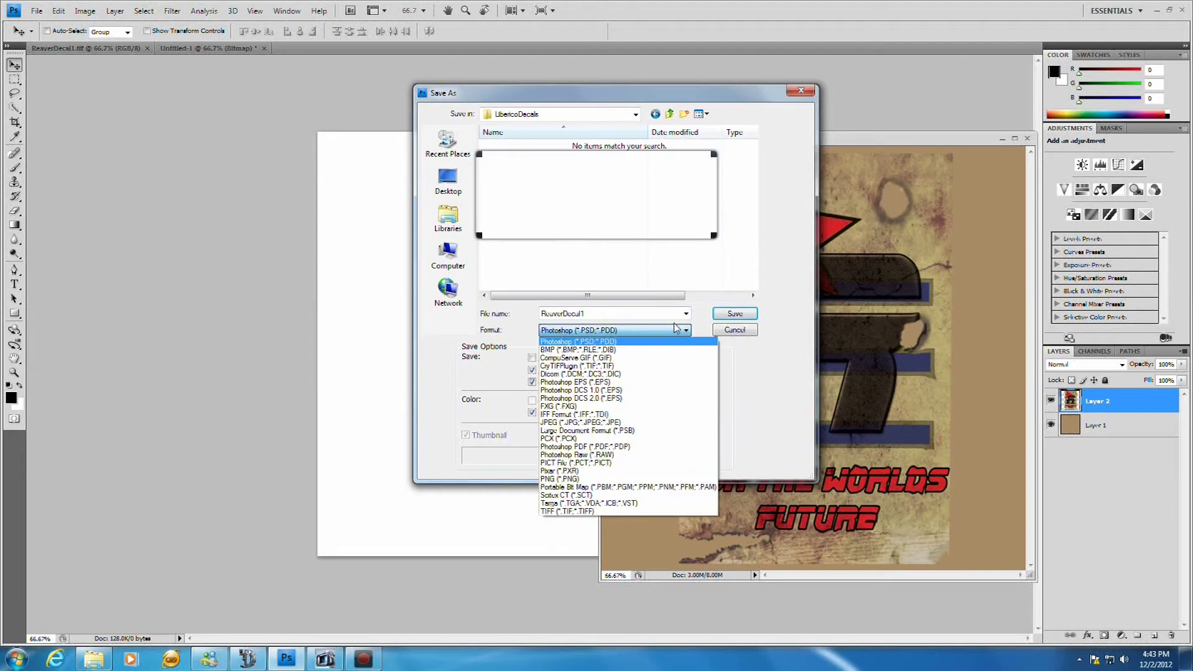
pyautogui.click(609, 367)
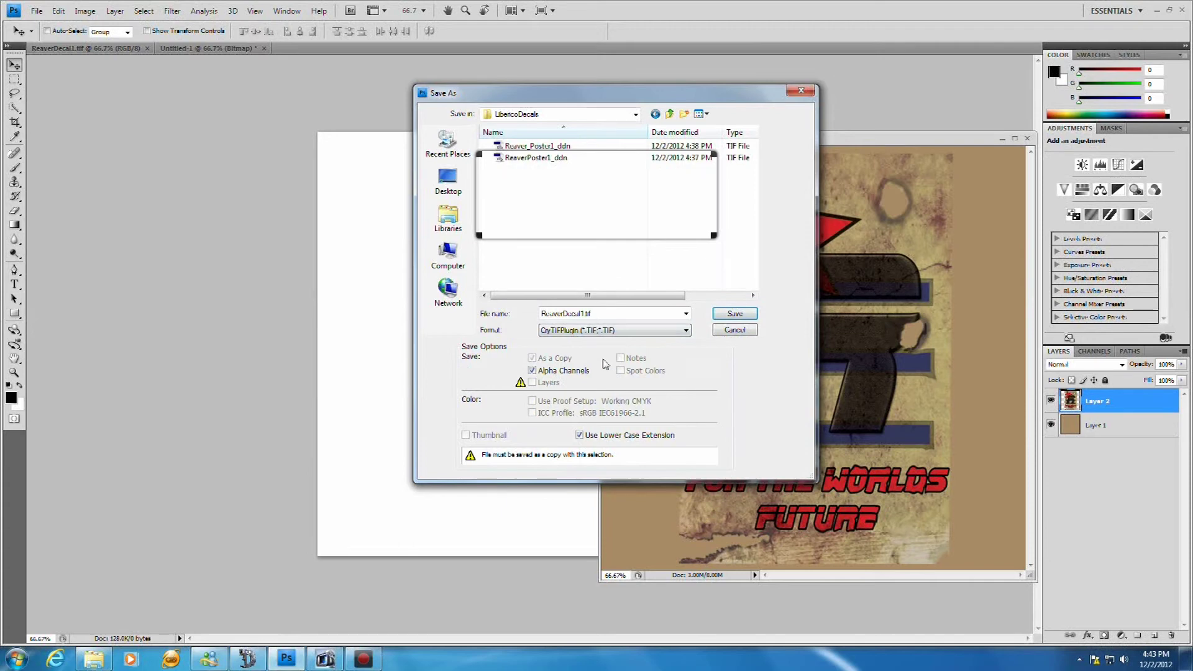
pyautogui.doubleClick(589, 314)
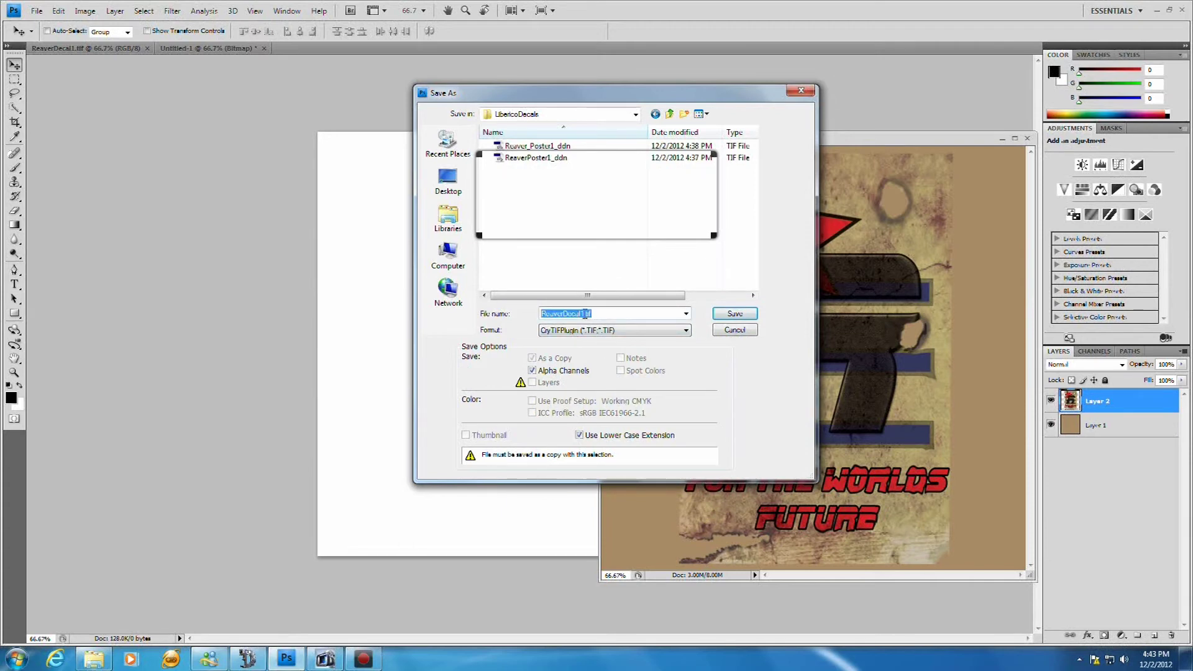
pyautogui.doubleClick(587, 313)
pyautogui.click(588, 314)
pyautogui.moveTo(565, 313); pyautogui.dragTo(609, 313)
pyautogui.write('_New_Poster1_ddn')
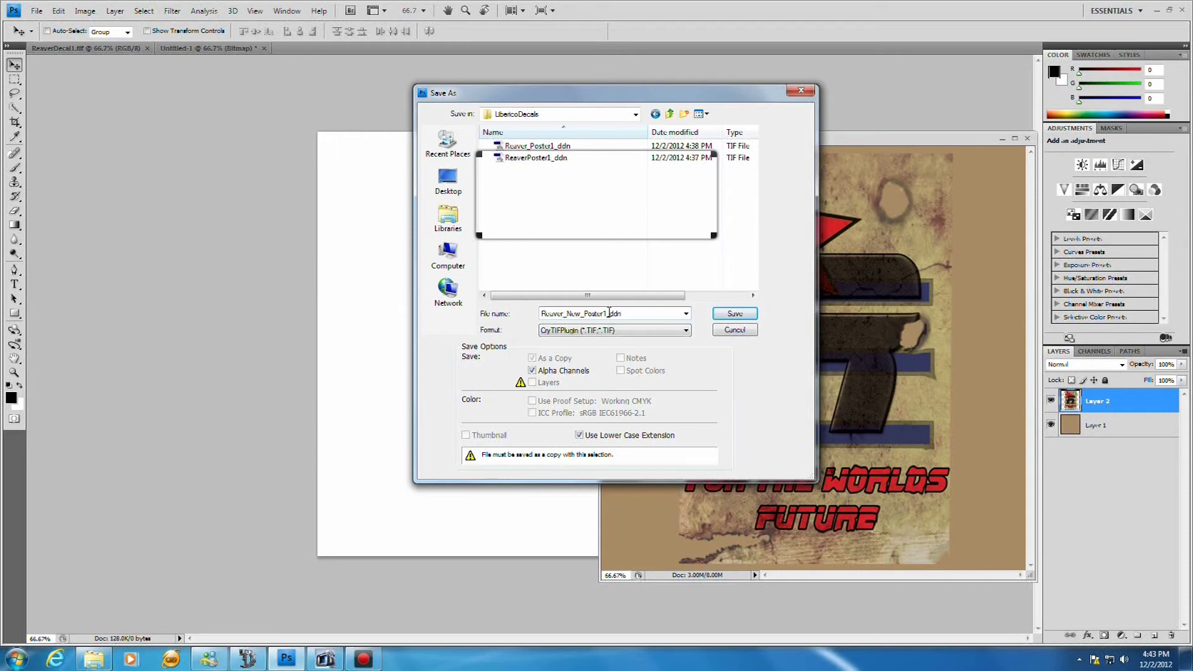
pyautogui.click(735, 314)
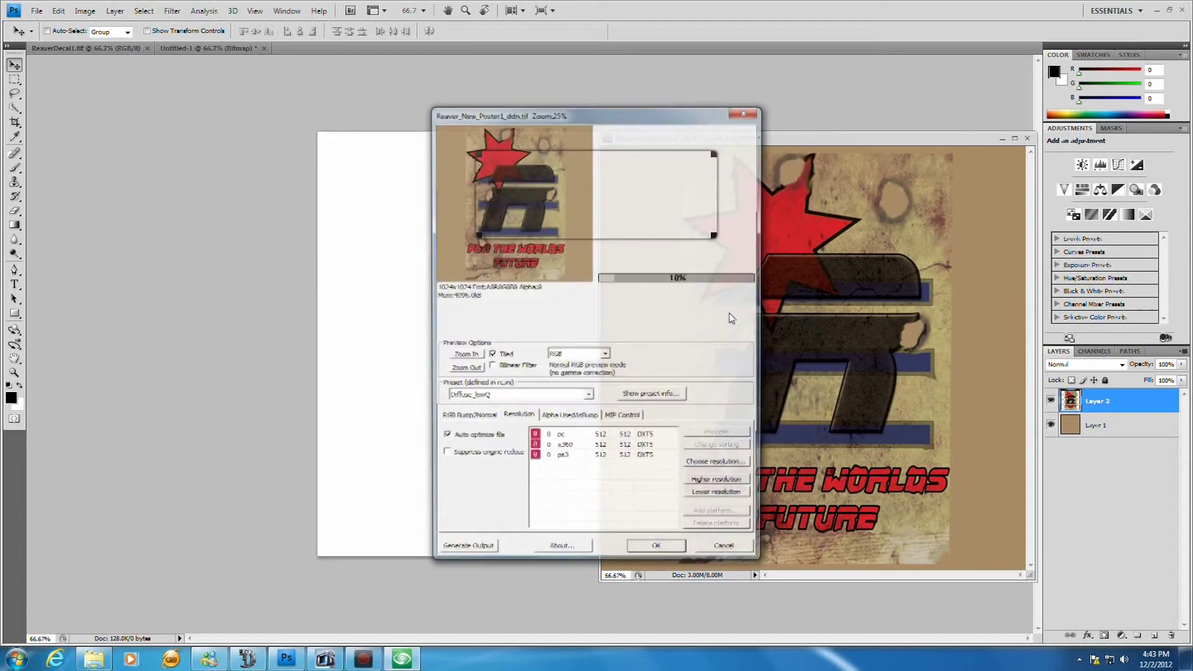
# Export the texture with the Diffuse_Decal preset and the pc resolution raised to 1024 x 1024
pyautogui.click(588, 397)
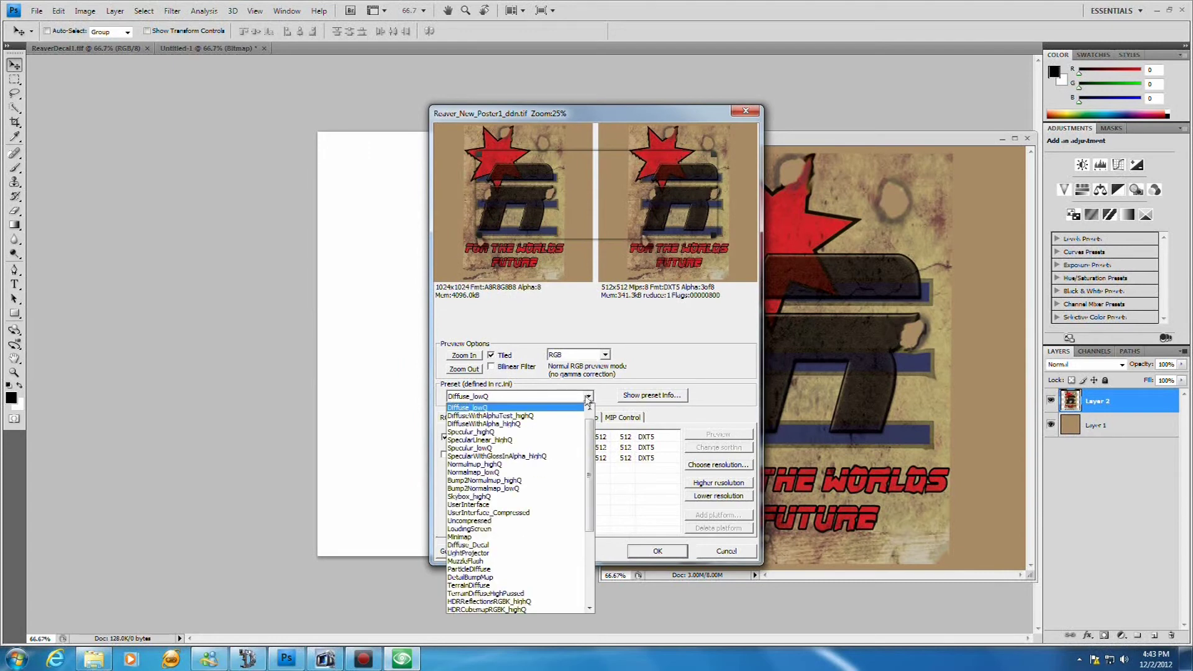
pyautogui.click(484, 545)
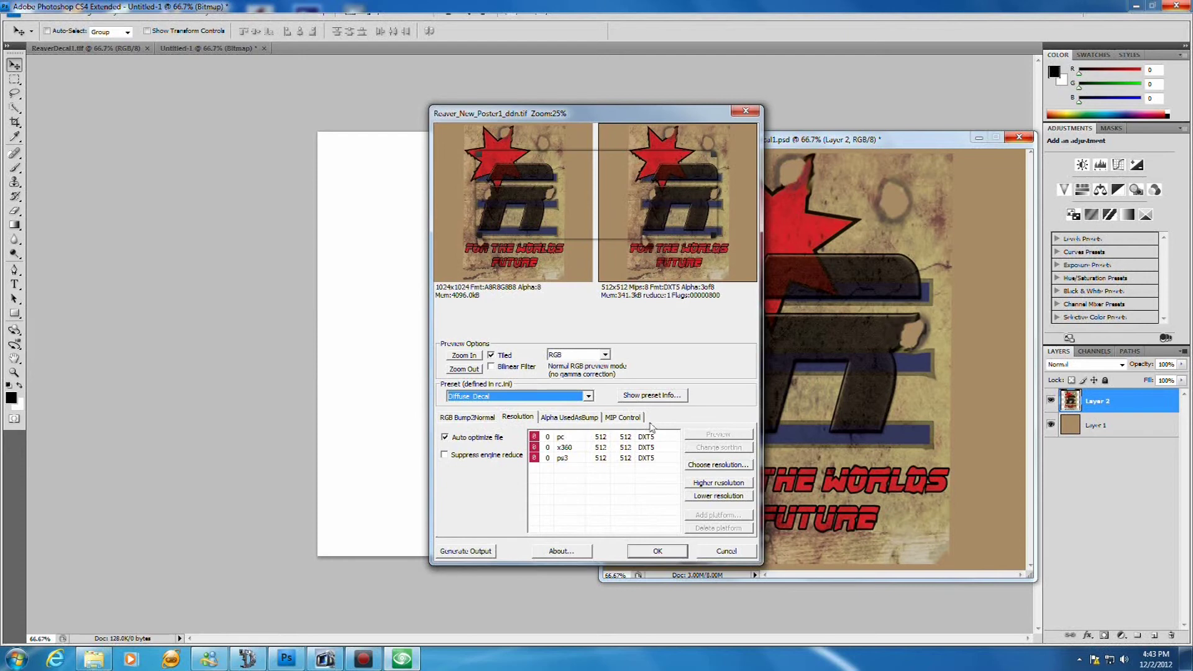
pyautogui.click(600, 438)
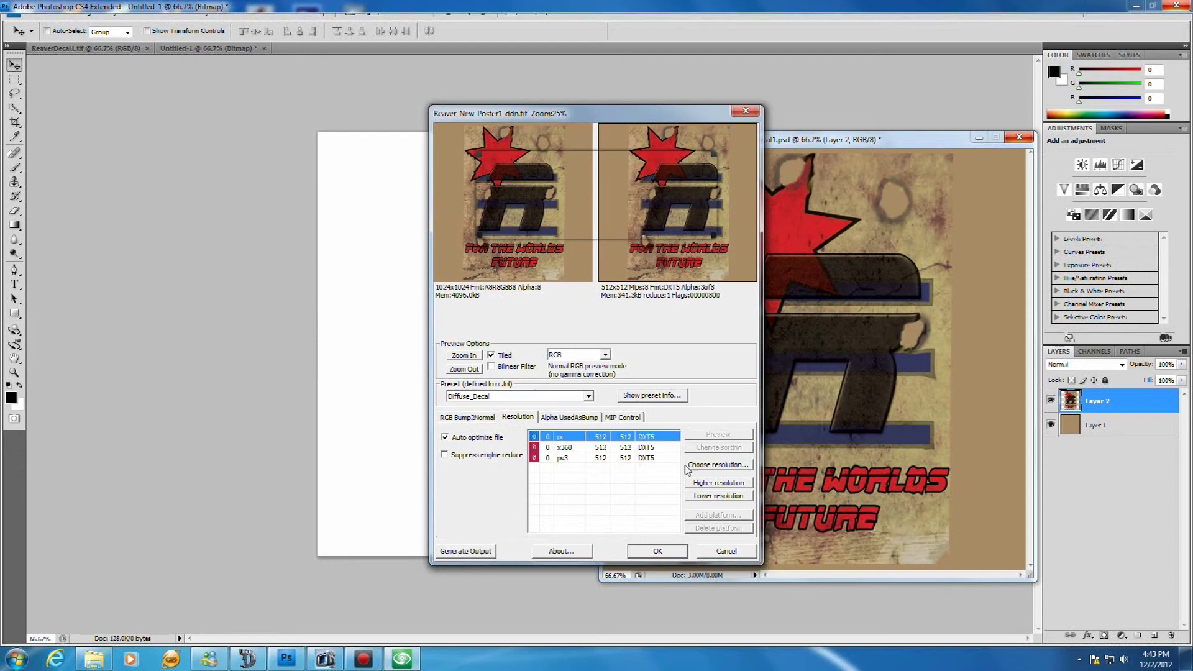
pyautogui.click(710, 485)
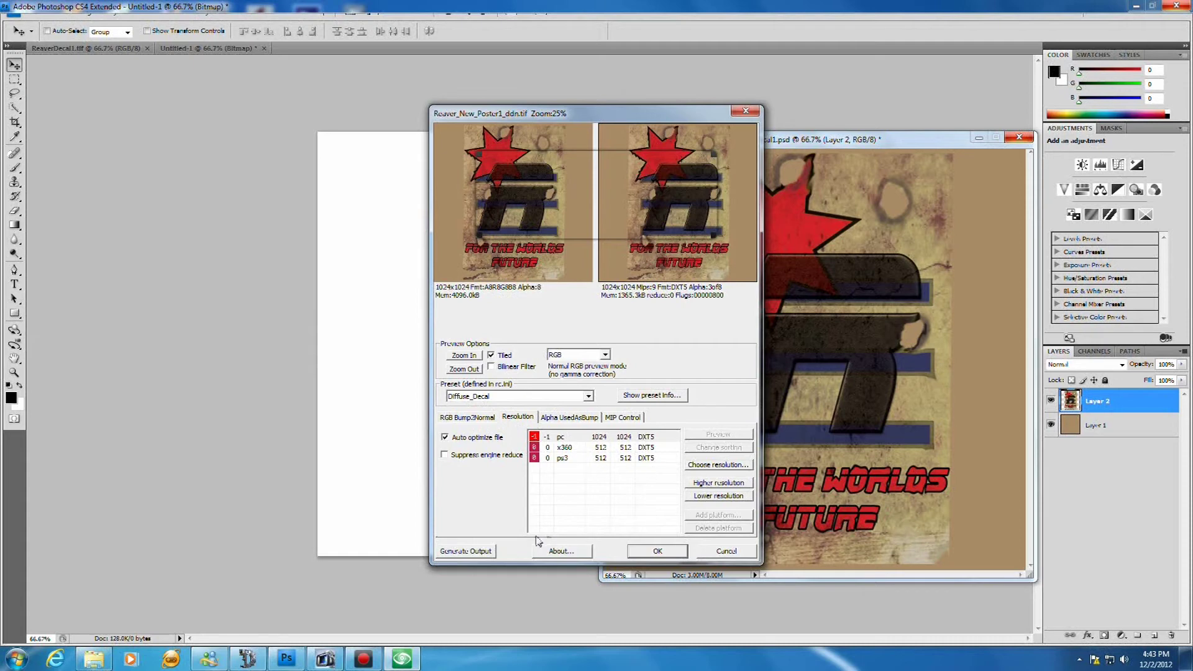
pyautogui.click(648, 553)
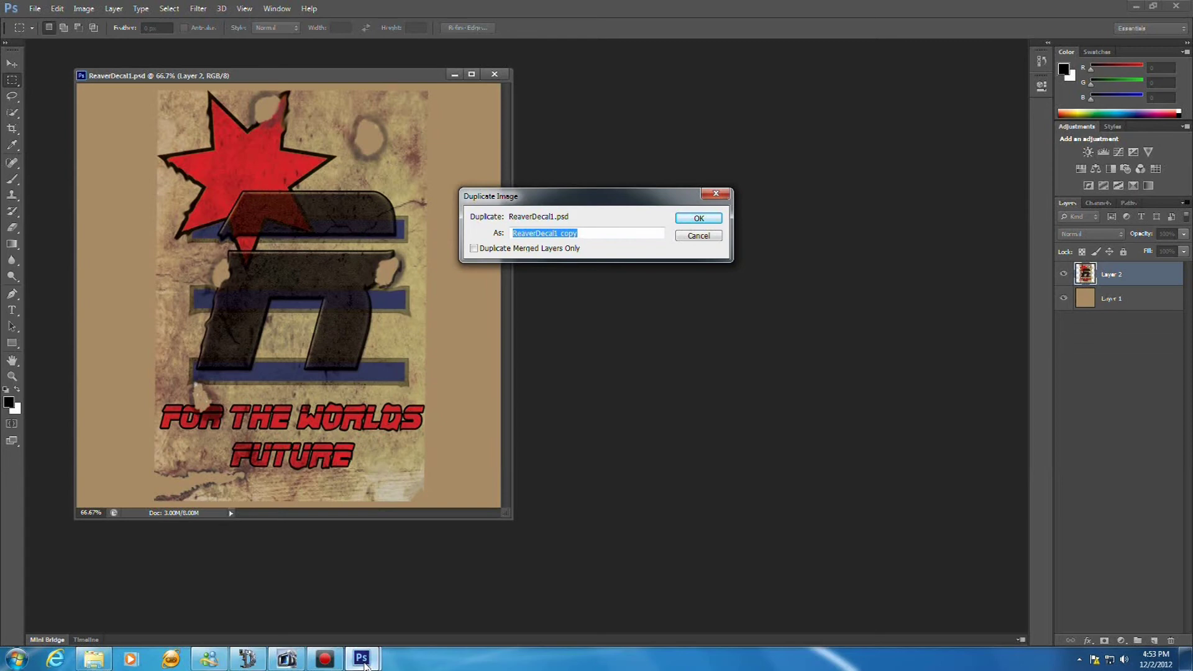
# Copy the file name of the Reaver_Posterl1 texture from the LibericoDecals folder and return to the Duplicate Image dialog
pyautogui.moveTo(245, 664)
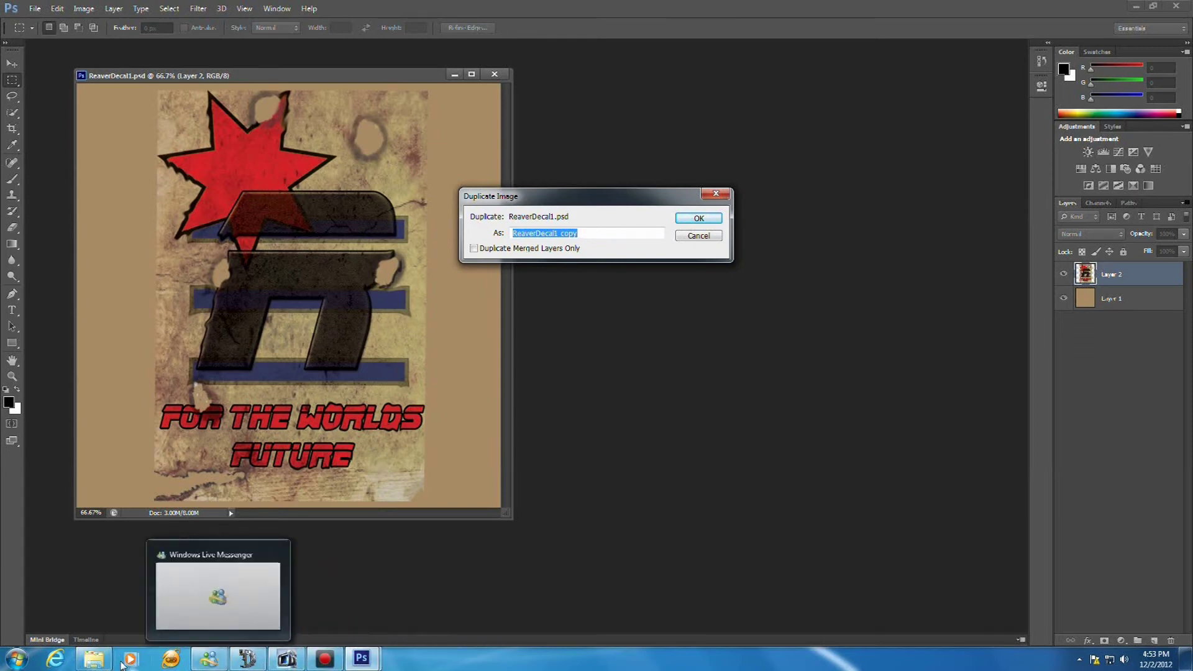
pyautogui.click(94, 658)
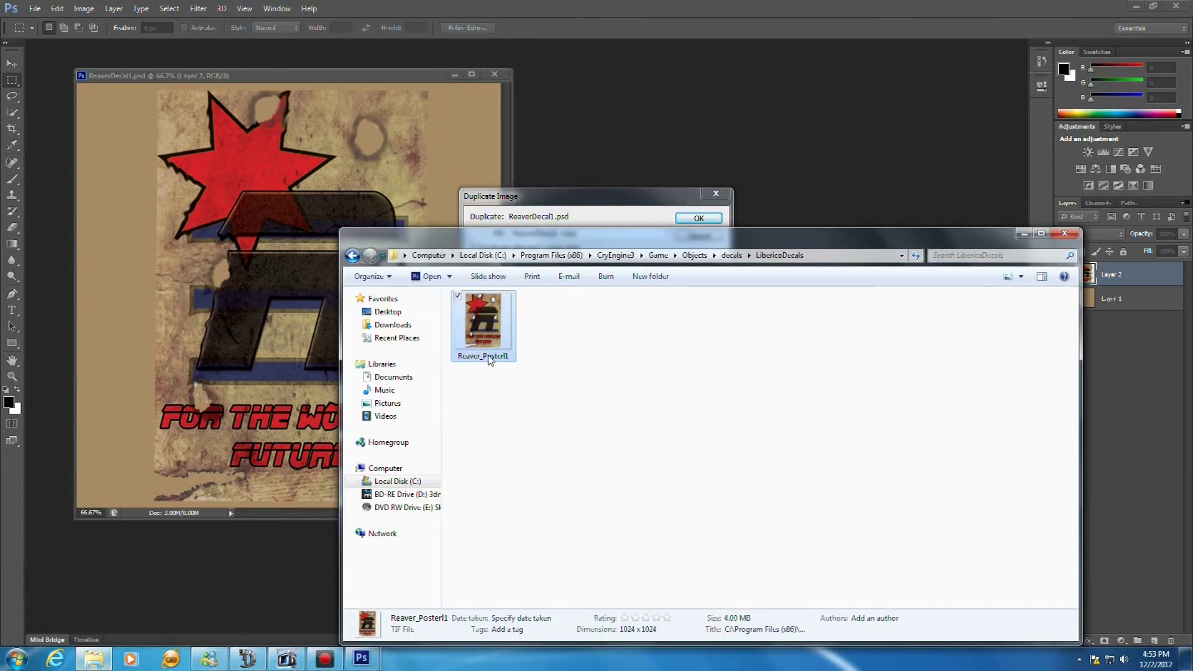
pyautogui.click(490, 359)
pyautogui.hotkey('ctrl', 'c')
pyautogui.rightClick(501, 358)
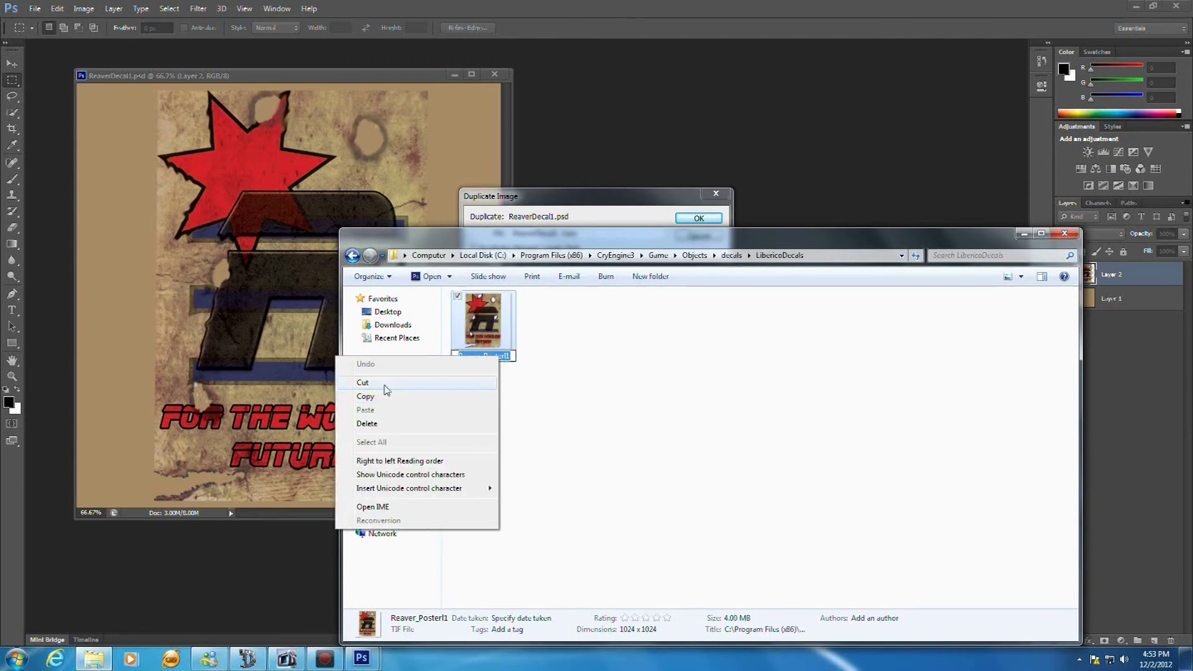
pyautogui.click(381, 397)
pyautogui.click(537, 203)
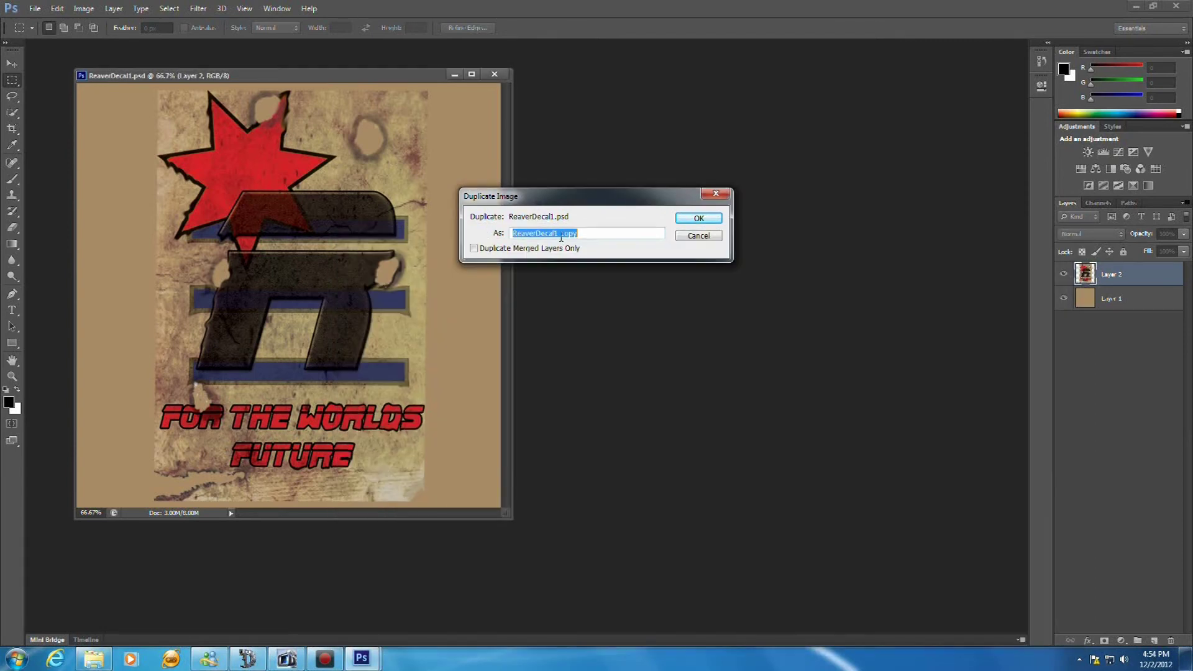
# Duplicate the ReaverDecal1 image under the name Reaver_Posterl1_ddn, keeping its layers separate
pyautogui.rightClick(571, 235)
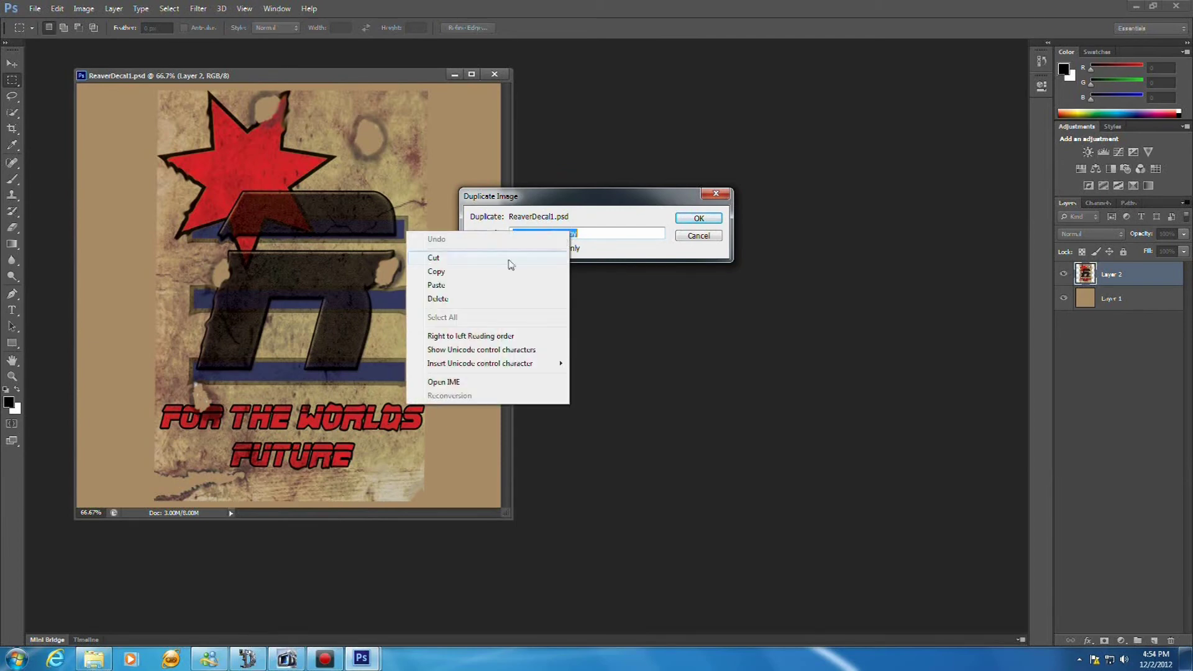
pyautogui.click(459, 287)
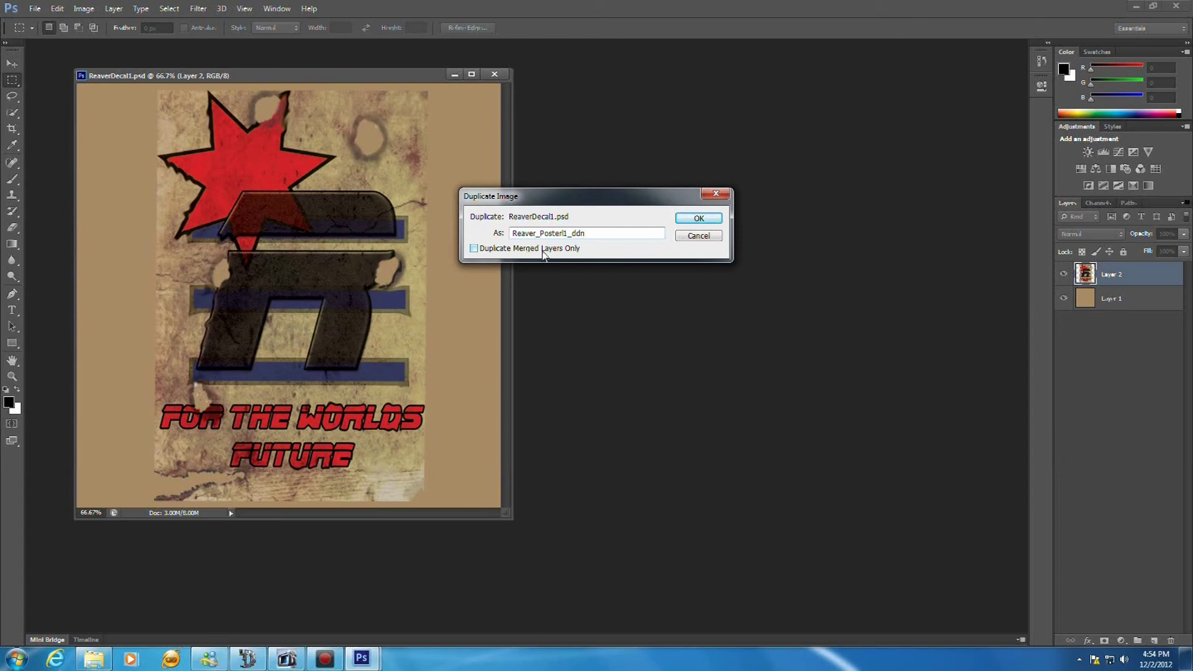
pyautogui.click(698, 218)
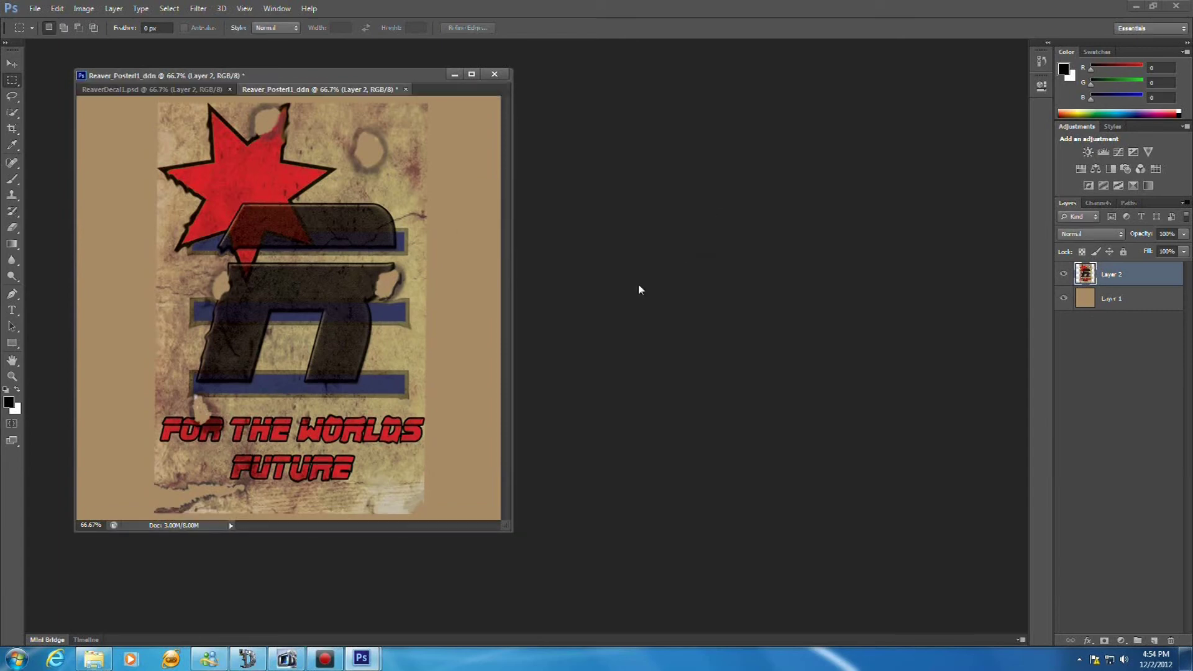
# Isolate the duplicate in its own window, desaturate its poster artwork on Layer 2 and hide Layer 1
pyautogui.moveTo(349, 90); pyautogui.dragTo(584, 160)
pyautogui.click(454, 75)
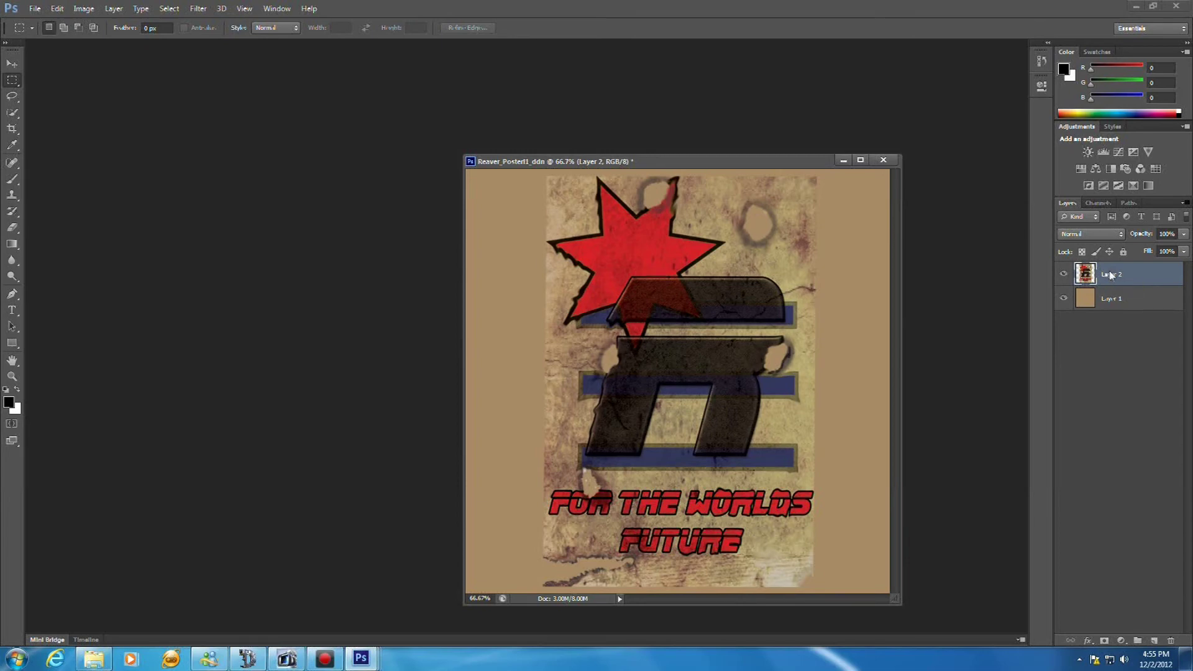
pyautogui.hotkey('ctrl', 'shift', 'u')
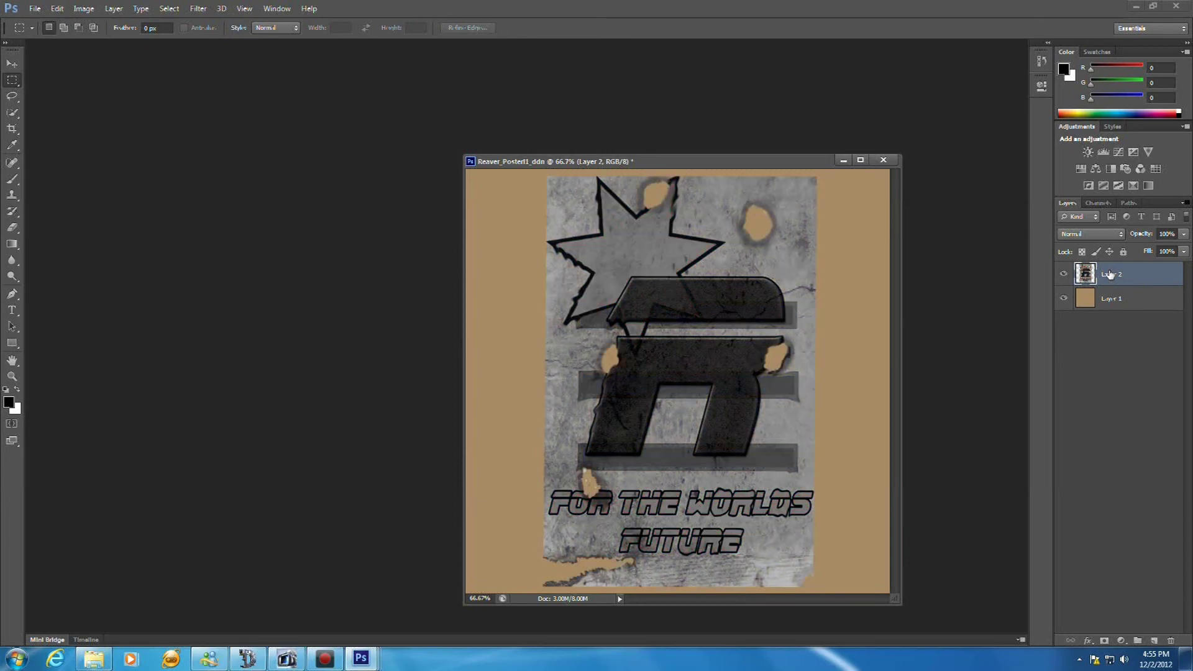
pyautogui.click(1064, 299)
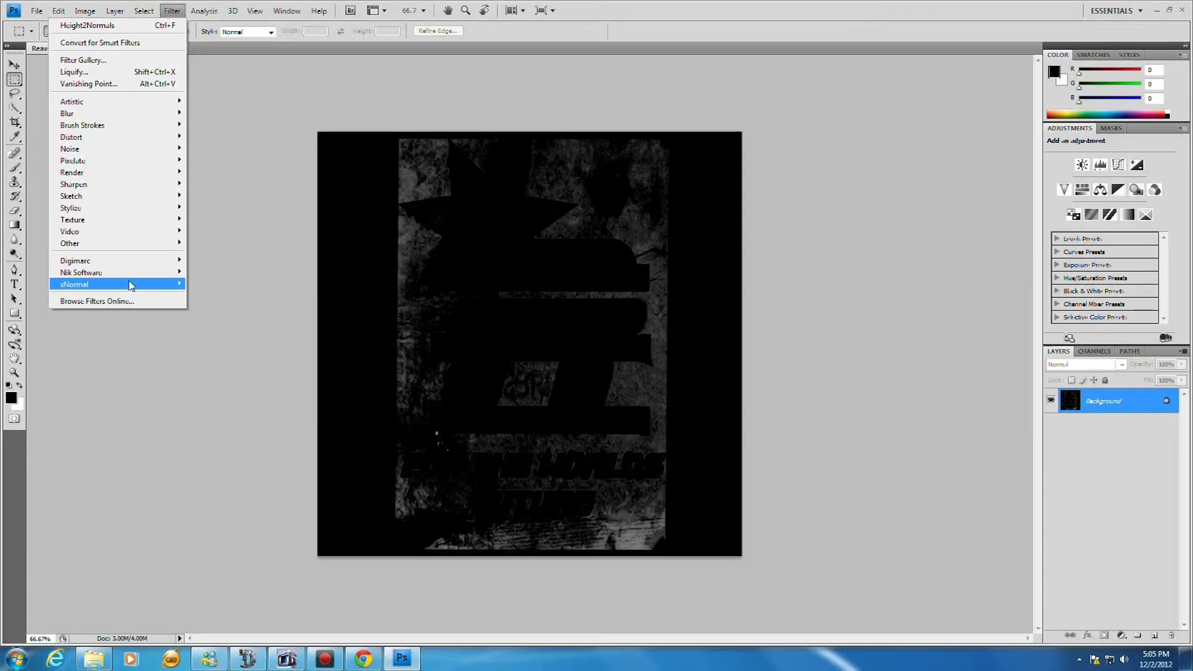
# Convert the greyscale poster into a normal map with the xNormal Height2Normals filter, using R as source and 0.500 smoothing
pyautogui.moveTo(130, 281)
pyautogui.click(218, 296)
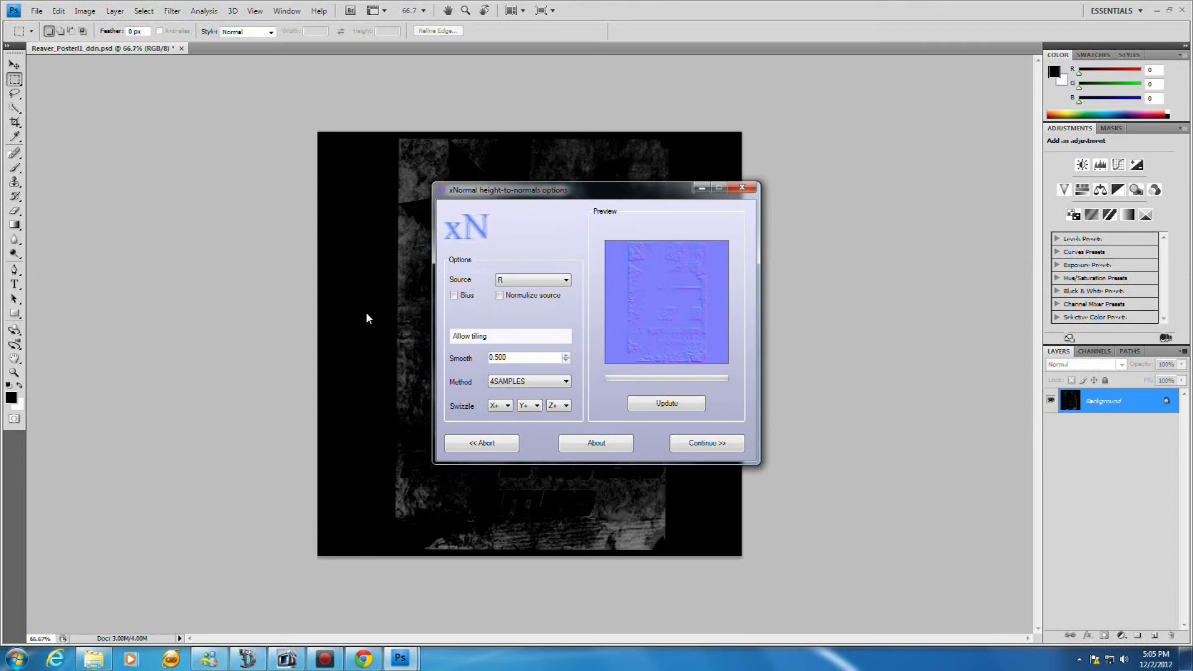
pyautogui.click(701, 445)
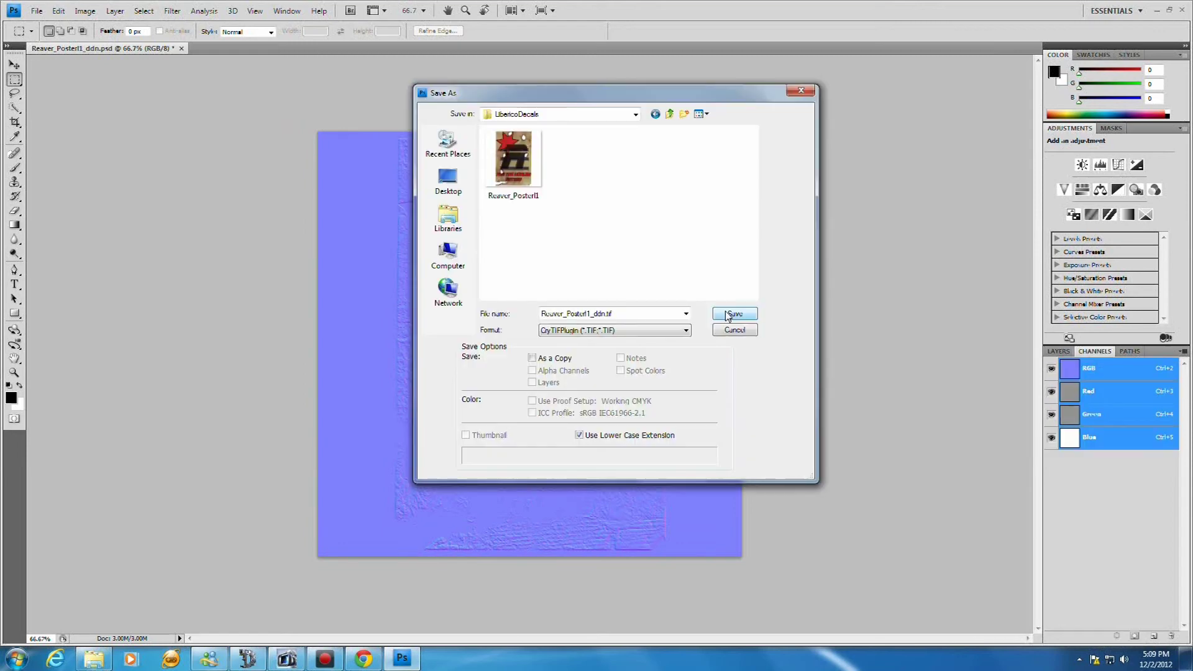
# Save the normal map as Reaver_Posterl1_ddn.tif in CryTIFPlugin format and choose the Normalmap_lowQ preset
pyautogui.click(728, 314)
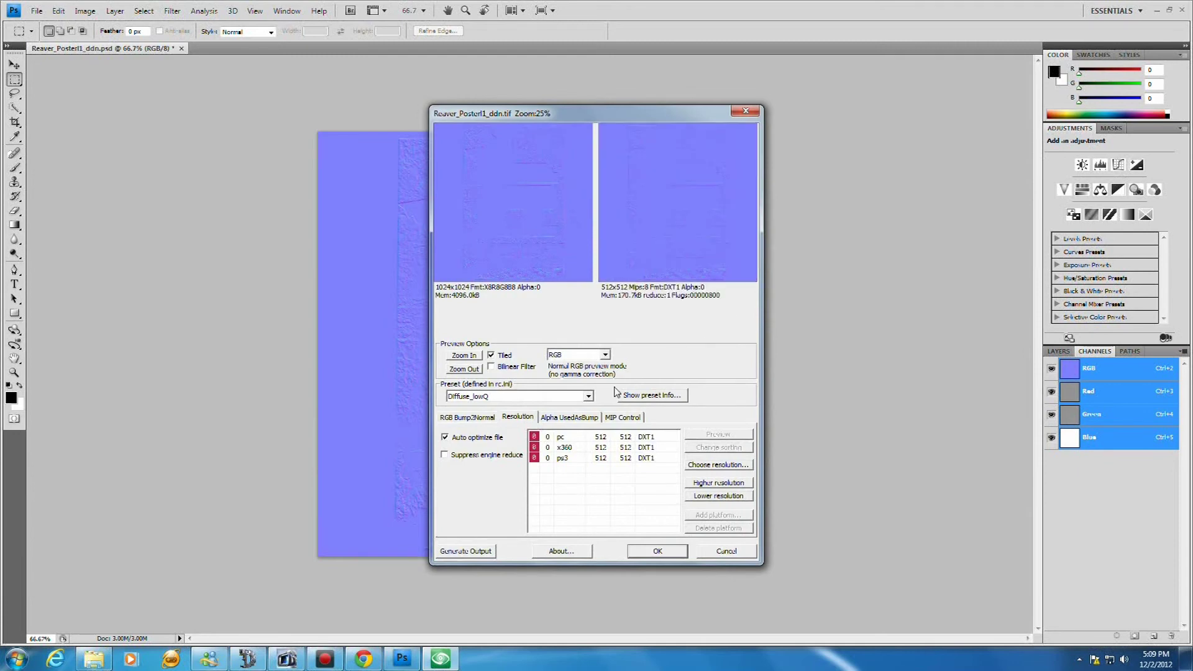
pyautogui.click(588, 396)
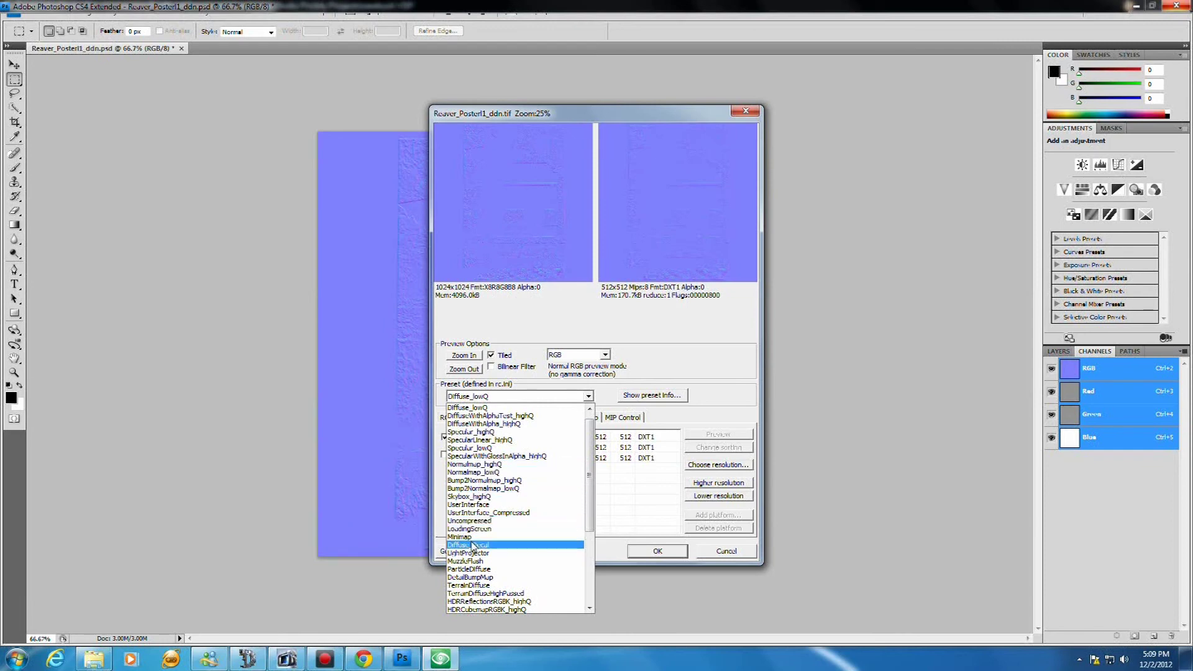
pyautogui.scroll(1, 471, 530)
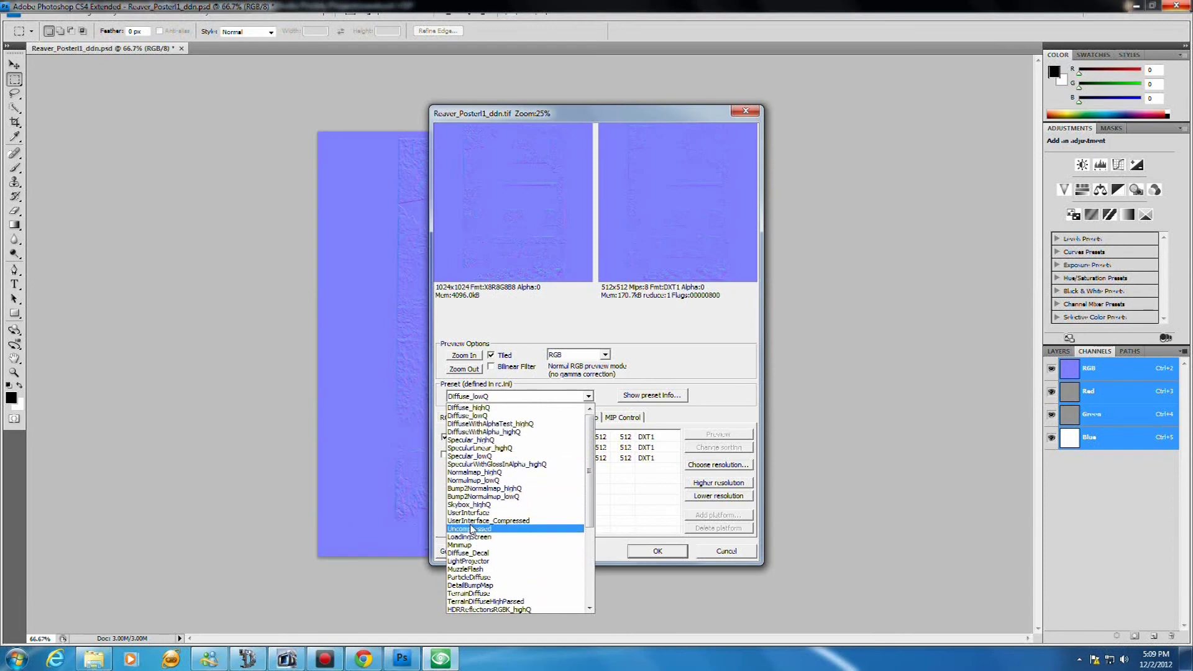
pyautogui.click(474, 480)
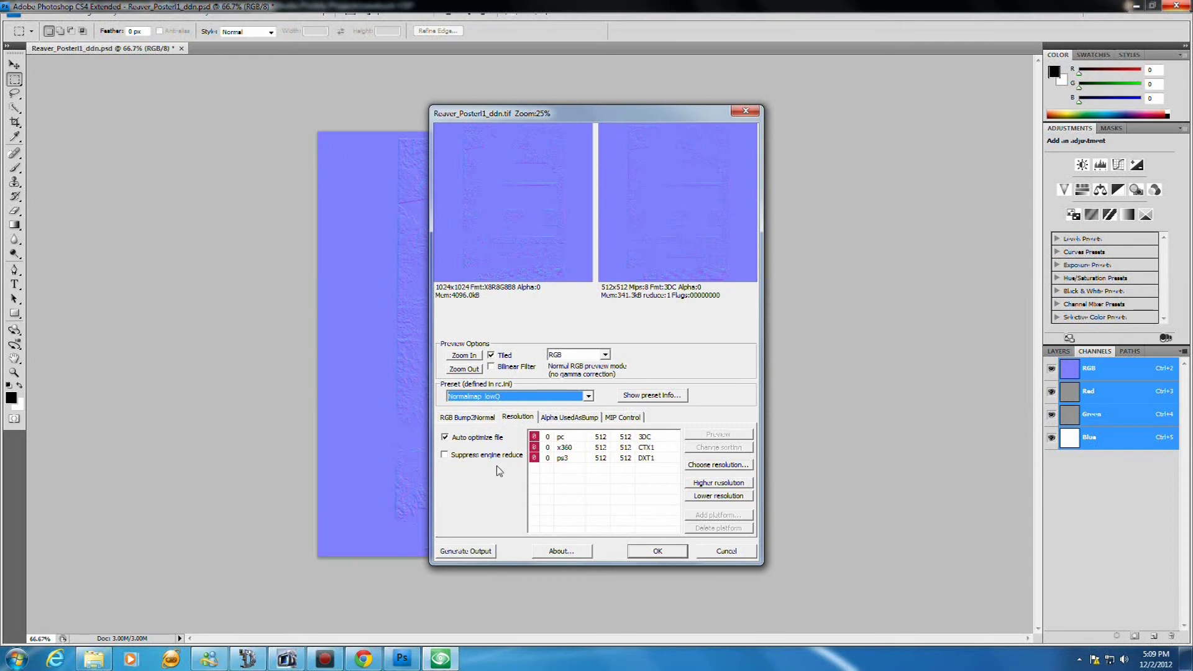
# Switch the texture preset to Normalmap_highQ and raise the pc resolution one level
pyautogui.click(586, 396)
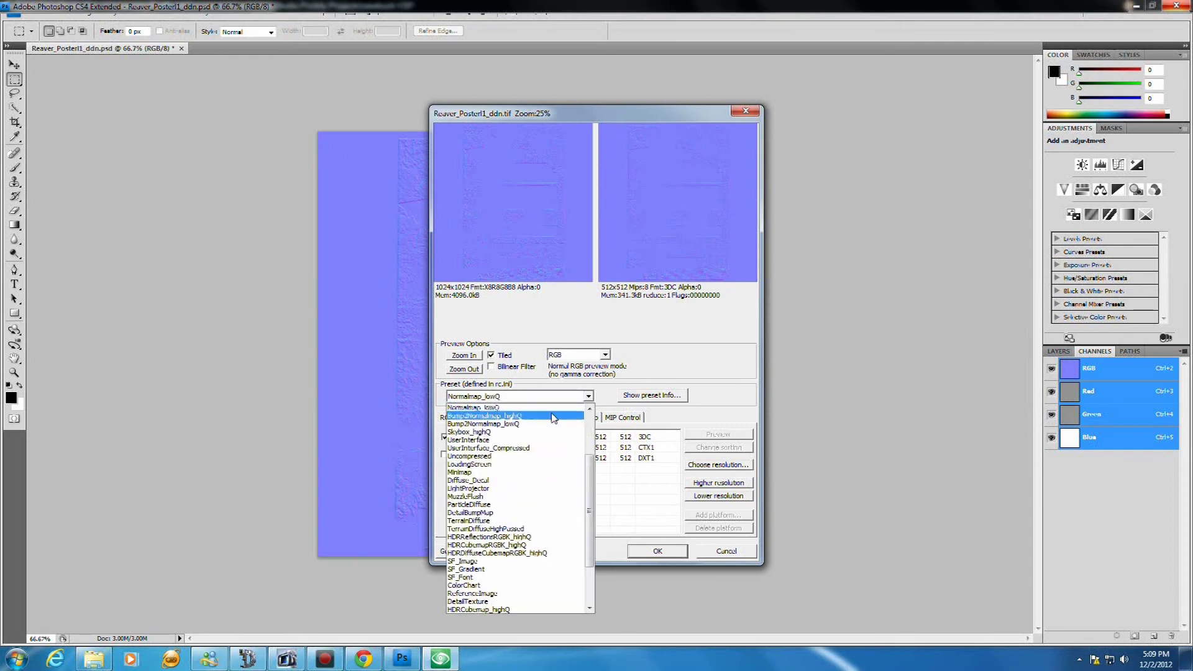
pyautogui.click(589, 409)
pyautogui.click(590, 410)
pyautogui.click(535, 414)
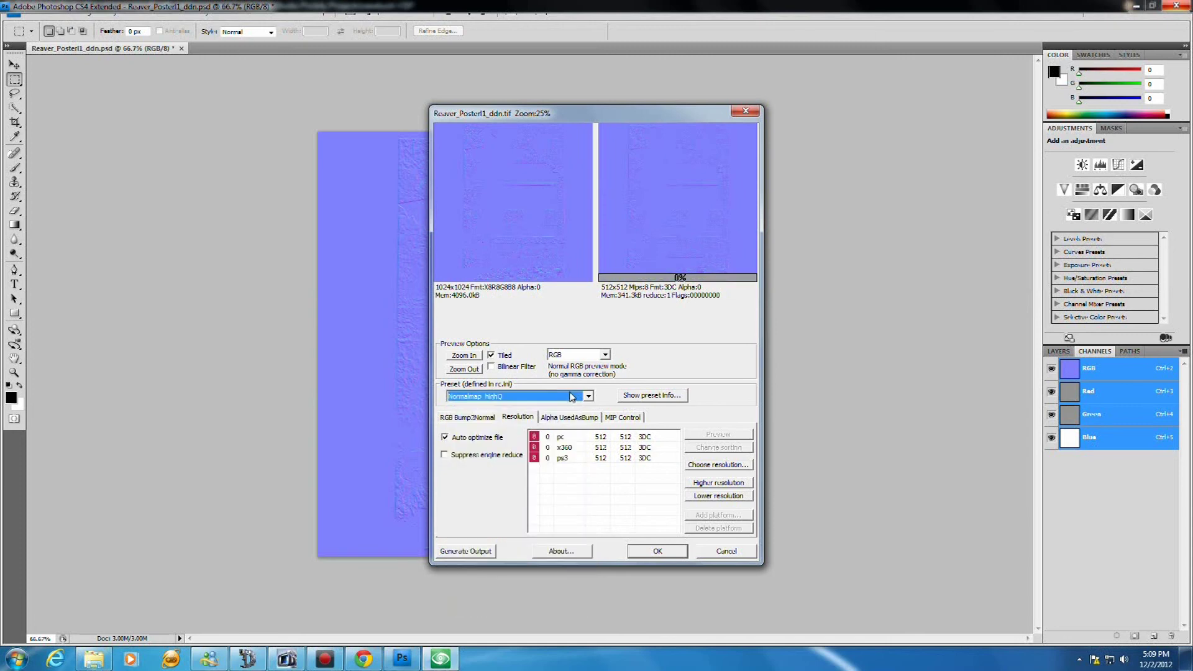
pyautogui.click(558, 441)
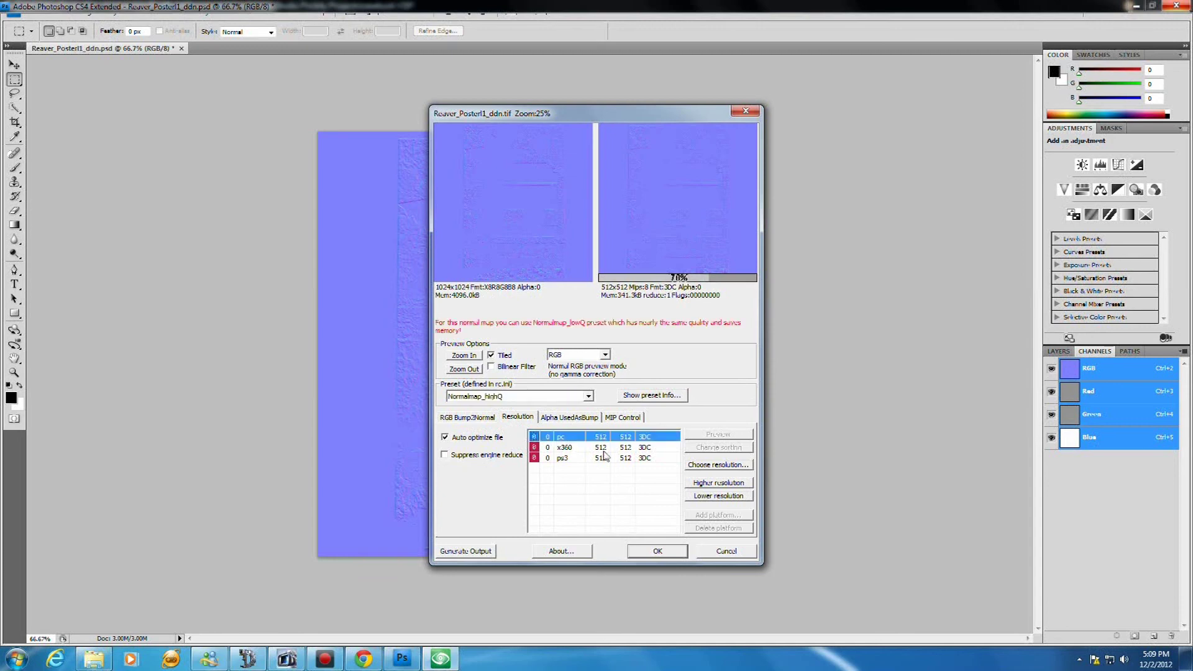
pyautogui.click(712, 485)
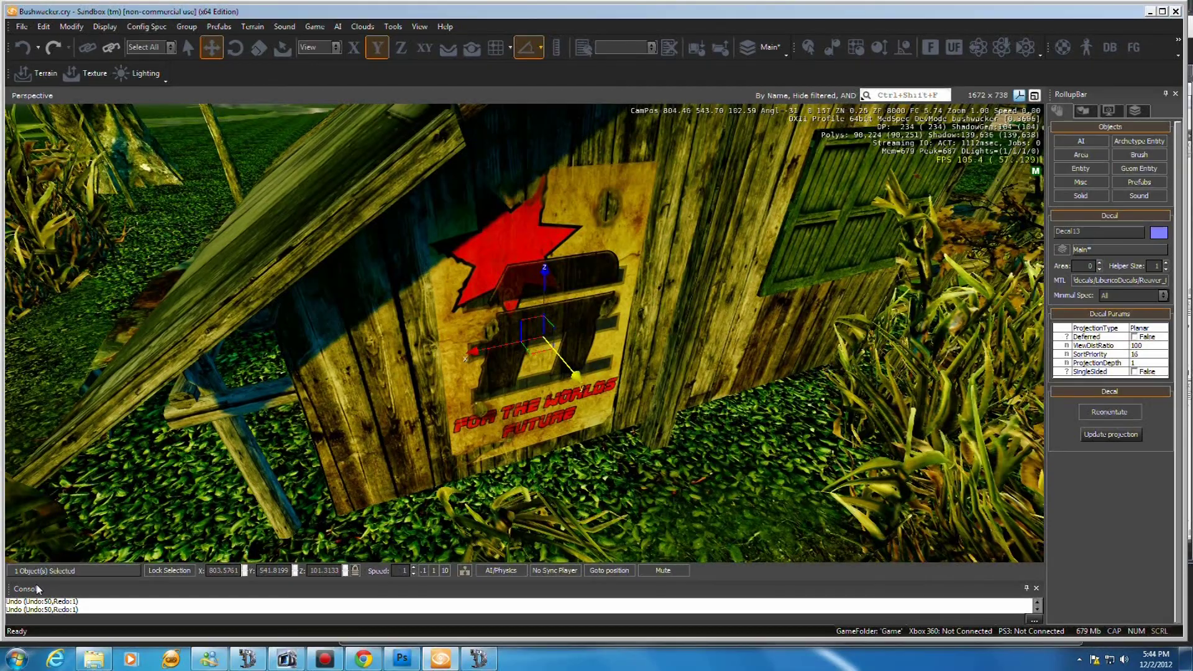
pyautogui.moveTo(584, 480); pyautogui.dragTo(583, 479)
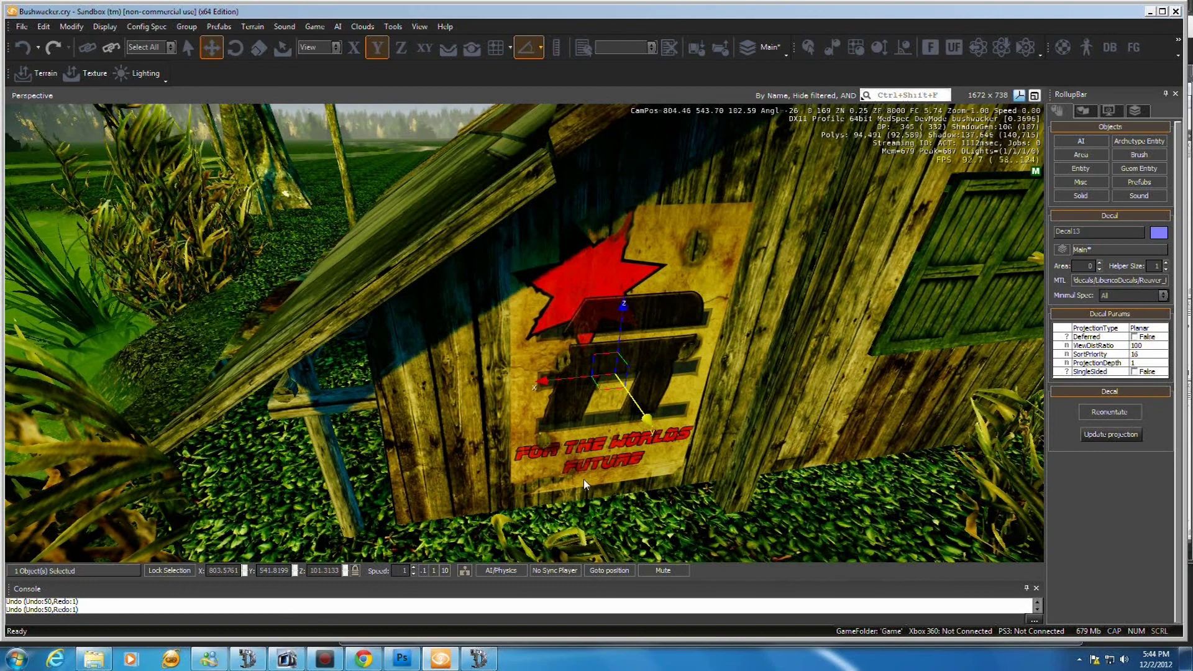
# Save the Bushwacker level with the project identification left at <None>
pyautogui.click(21, 27)
pyautogui.click(39, 70)
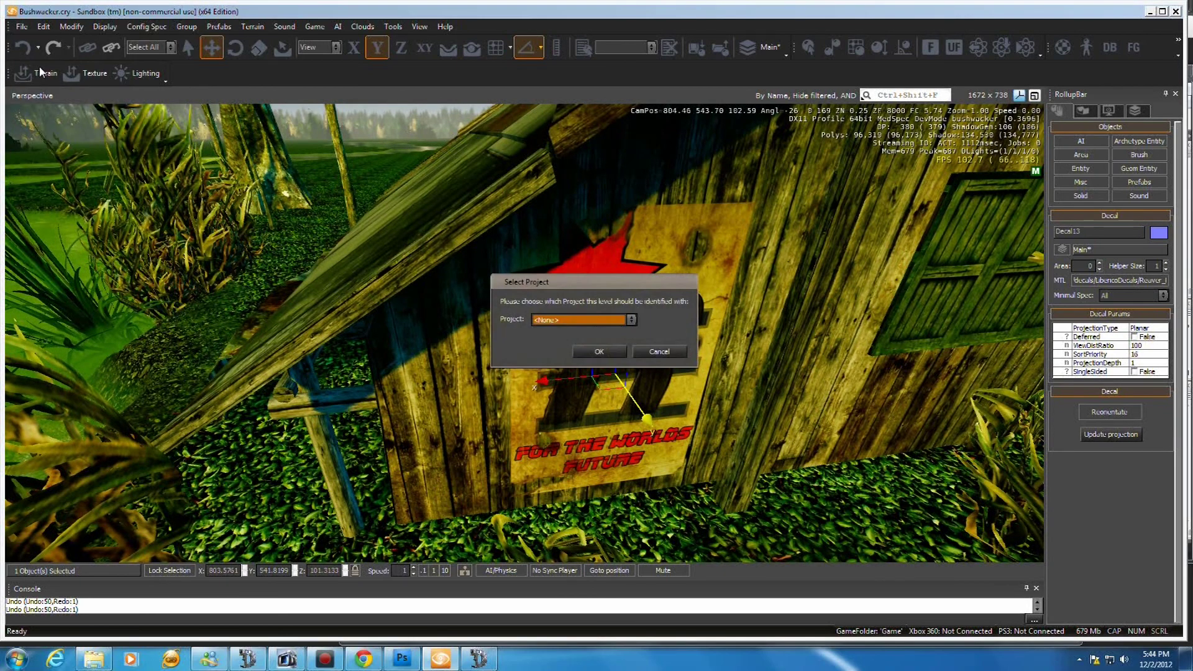
pyautogui.click(598, 352)
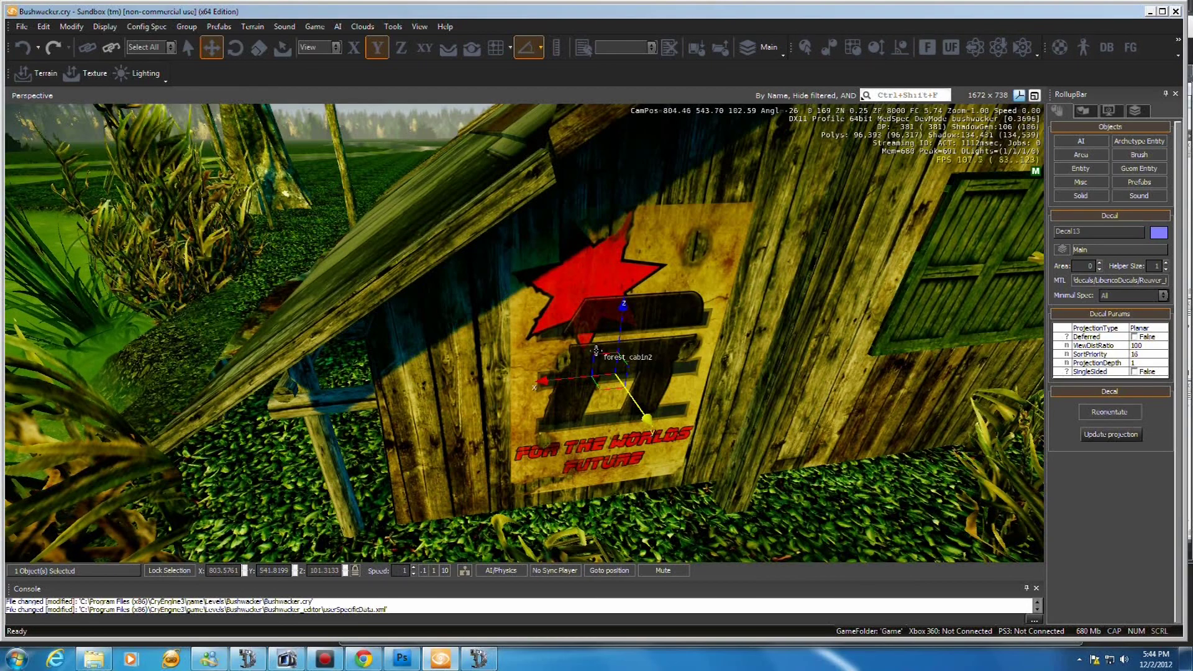
# Enter game mode, walk up to the cabin wall to inspect the poster decal at close range, and return to editing
pyautogui.hotkey('ctrl', 'g')
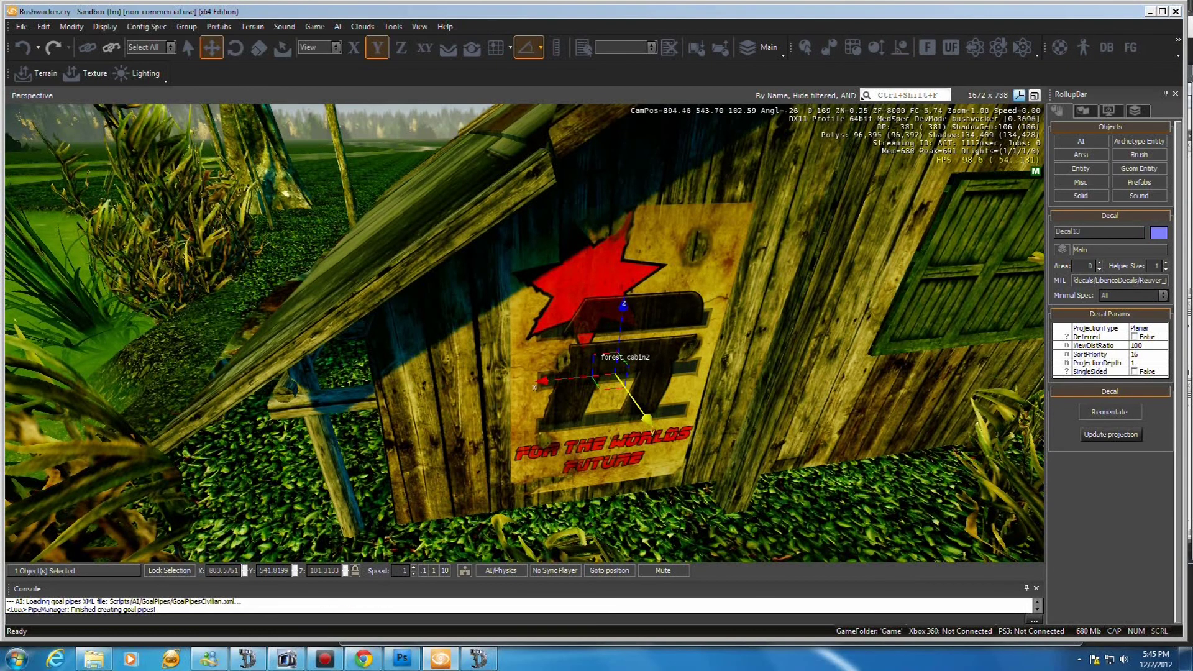
pyautogui.press('a')
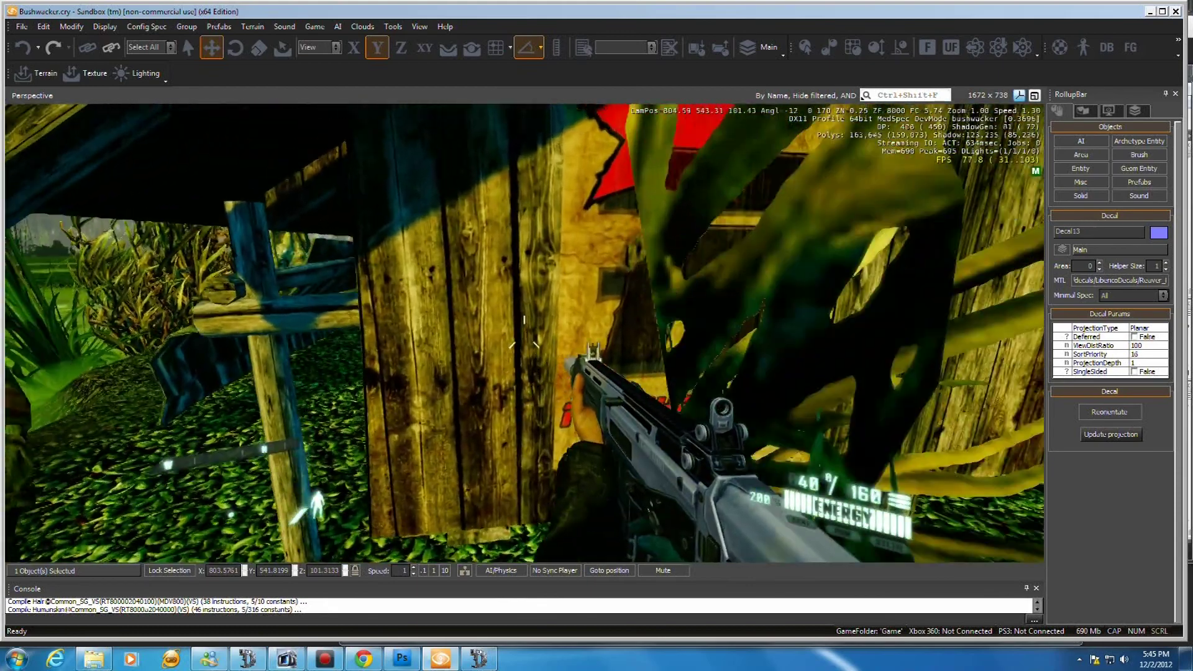
pyautogui.press('w')
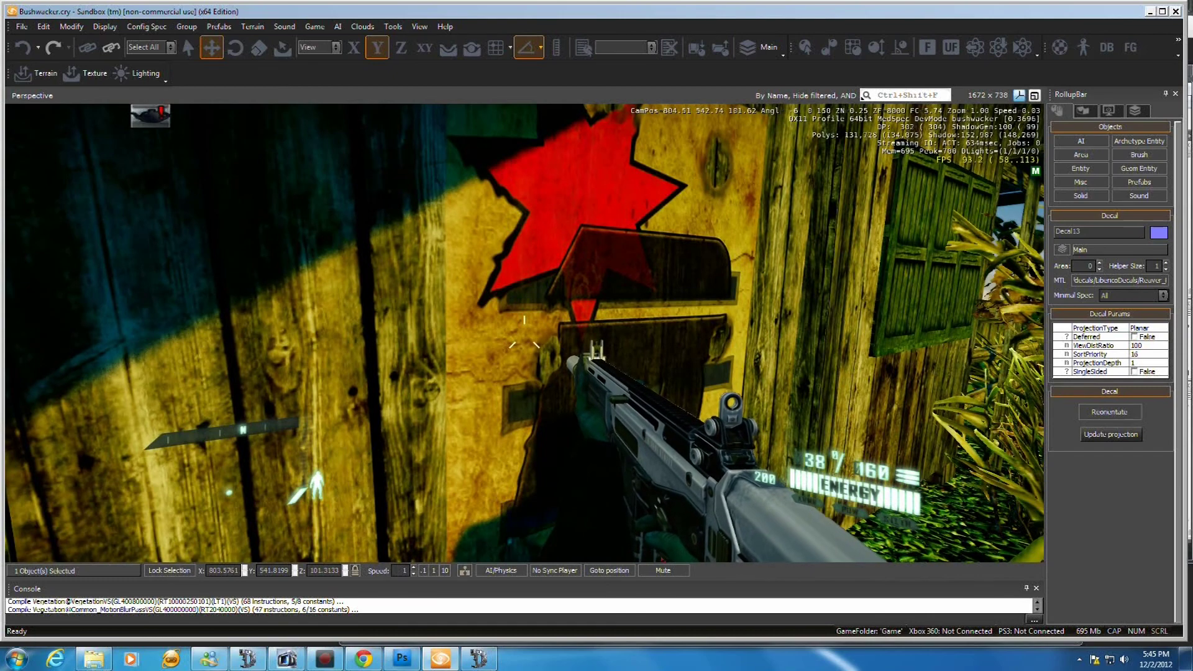
pyautogui.press('alt')
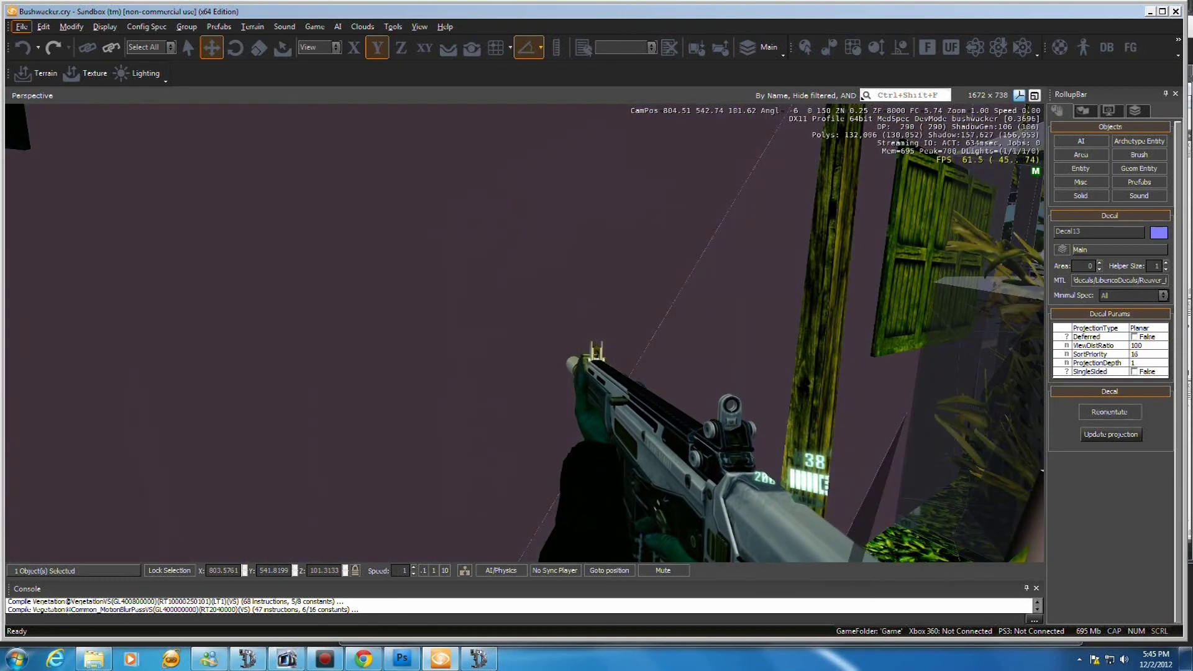
pyautogui.hotkey('ctrl', 'g')
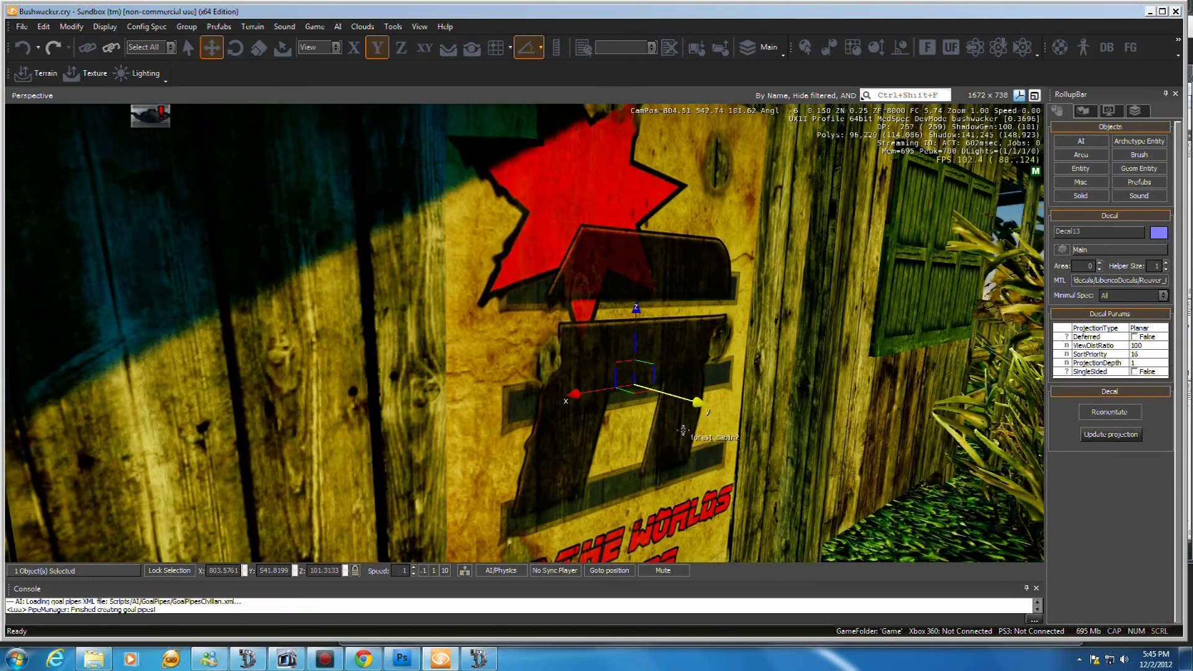
pyautogui.press('alt')
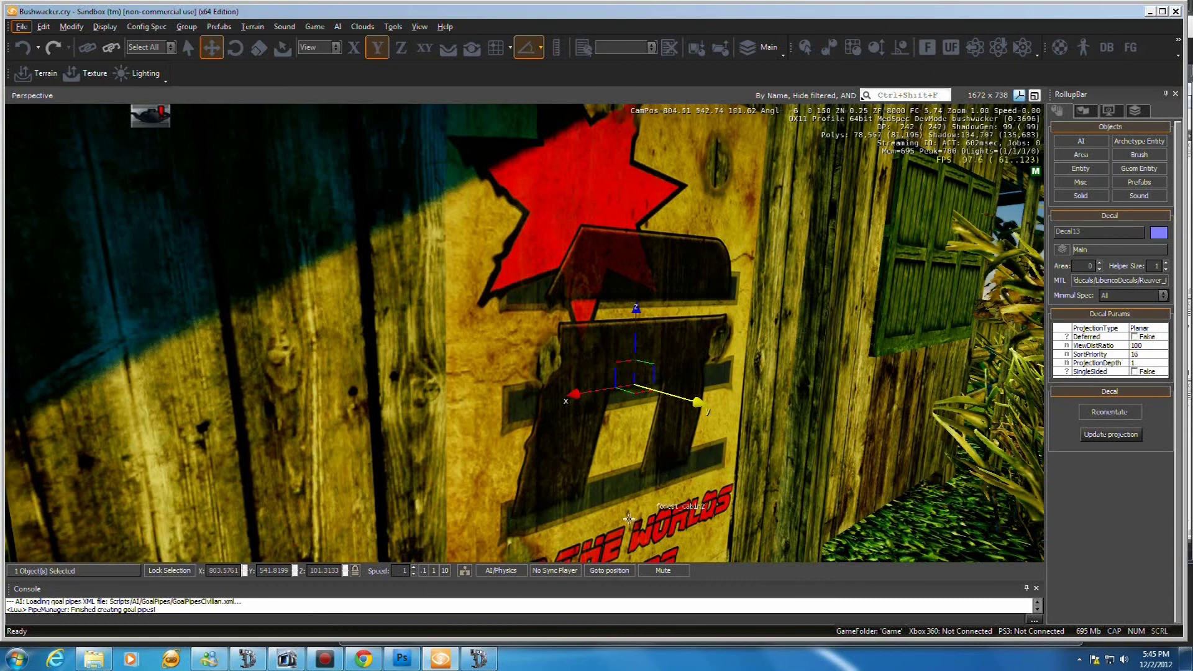